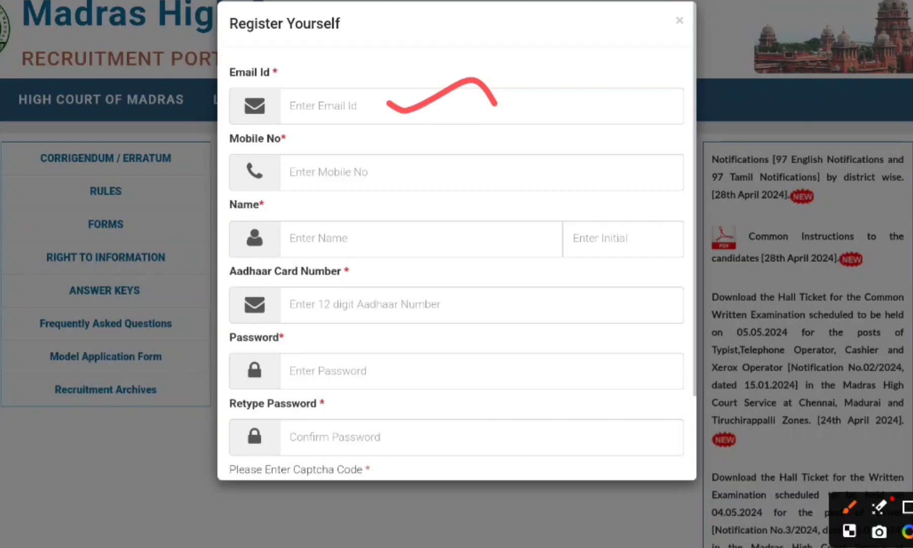
Mark the registration form's Mobile No field with a red stroke and underline the Name and Initial fields
{"action": "left_click_drag", "start_coordinate": [384, 181], "coordinate": [501, 180]}
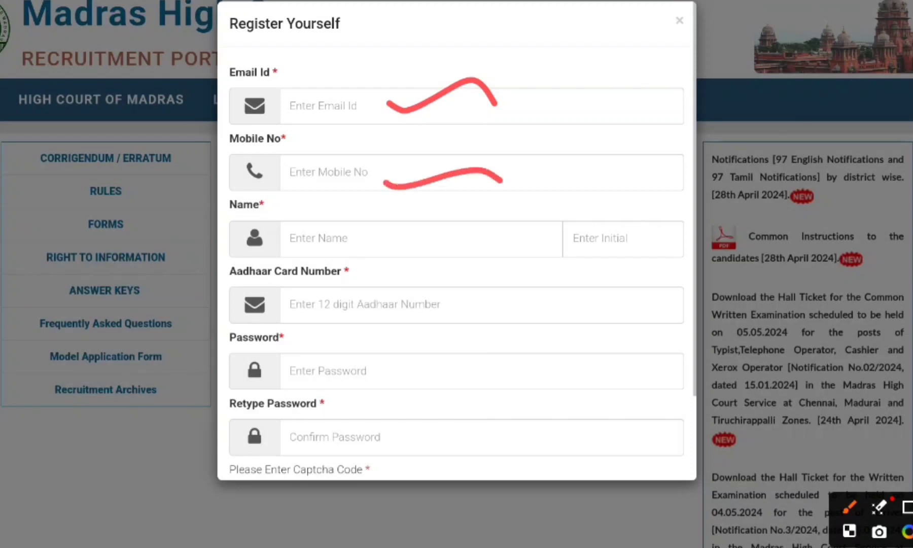
{"action": "left_click_drag", "start_coordinate": [296, 253], "coordinate": [480, 258]}
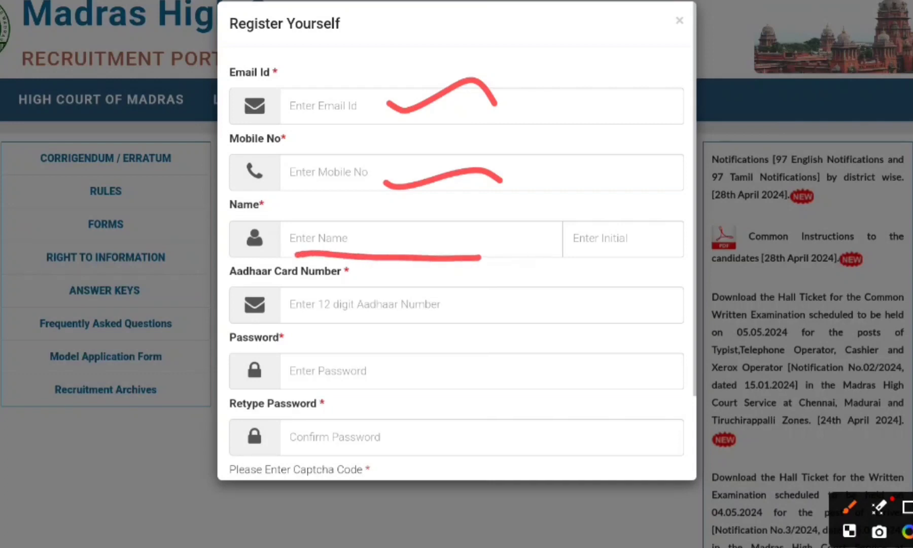
{"action": "left_click_drag", "start_coordinate": [569, 247], "coordinate": [646, 246]}
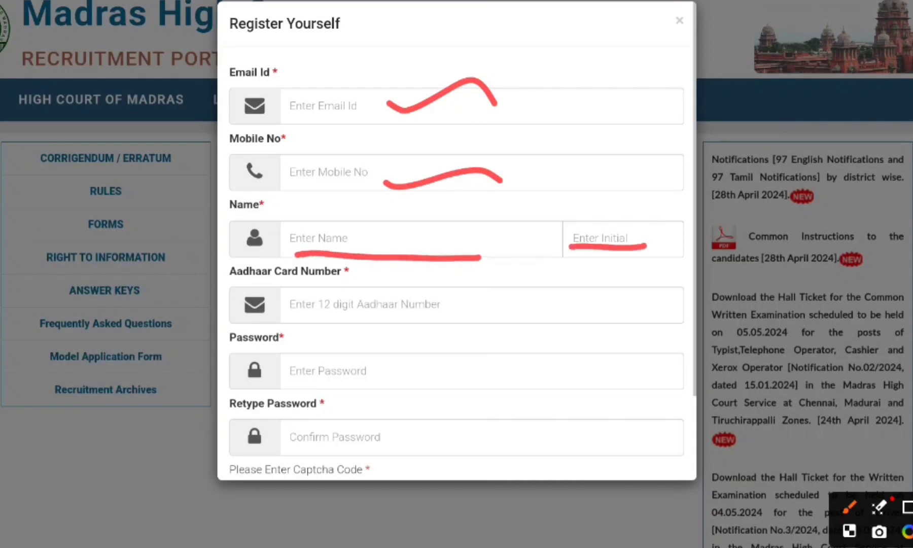
Handwrite "10th" in red beside the Mobile No and Name fields and draw two diagonal underlines beneath it
{"action": "left_click_drag", "start_coordinate": [634, 147], "coordinate": [693, 226]}
{"action": "left_click_drag", "start_coordinate": [706, 172], "coordinate": [720, 152]}
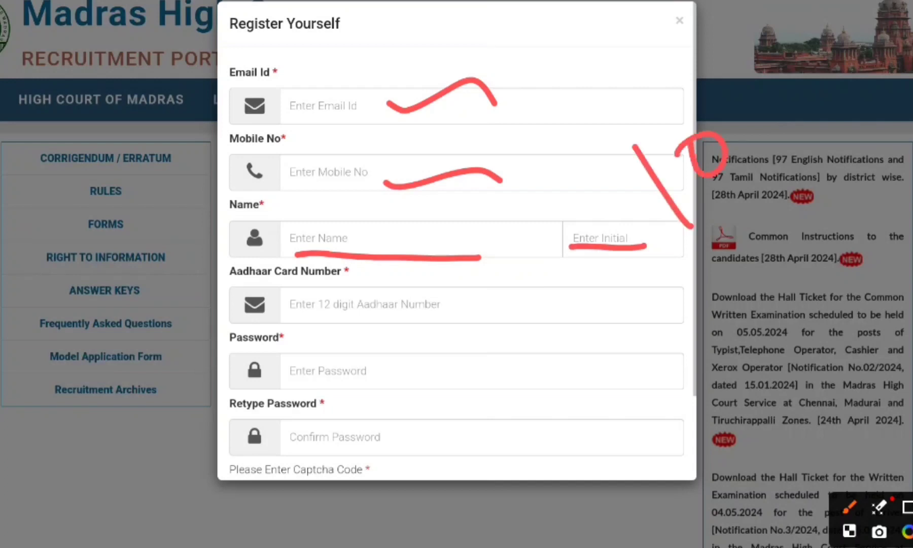
{"action": "mouse_move", "coordinate": [704, 50]}
{"action": "left_mouse_down"}
{"action": "mouse_move", "coordinate": [733, 125]}
{"action": "mouse_move", "coordinate": [807, 51]}
{"action": "left_mouse_up"}
{"action": "left_click_drag", "start_coordinate": [699, 78], "coordinate": [766, 37]}
{"action": "left_click_drag", "start_coordinate": [713, 249], "coordinate": [823, 148]}
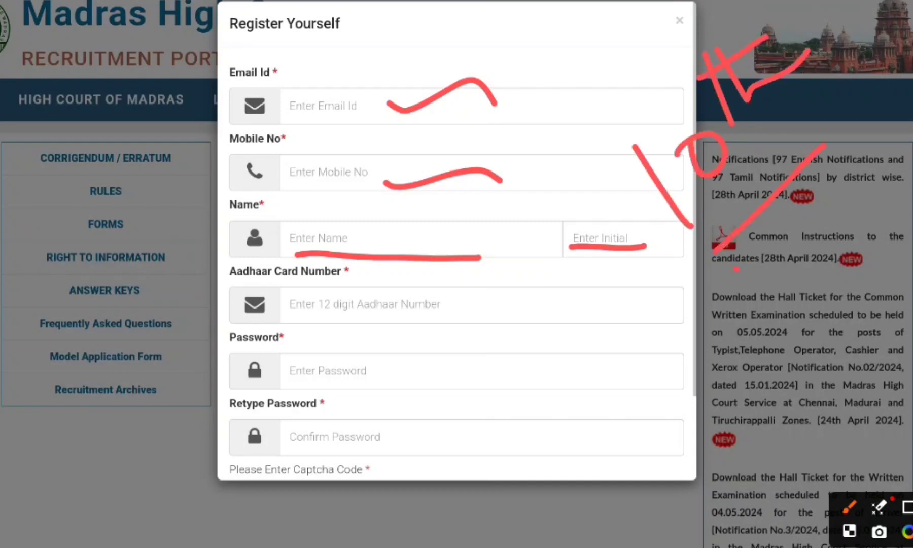
{"action": "left_click_drag", "start_coordinate": [736, 269], "coordinate": [845, 175]}
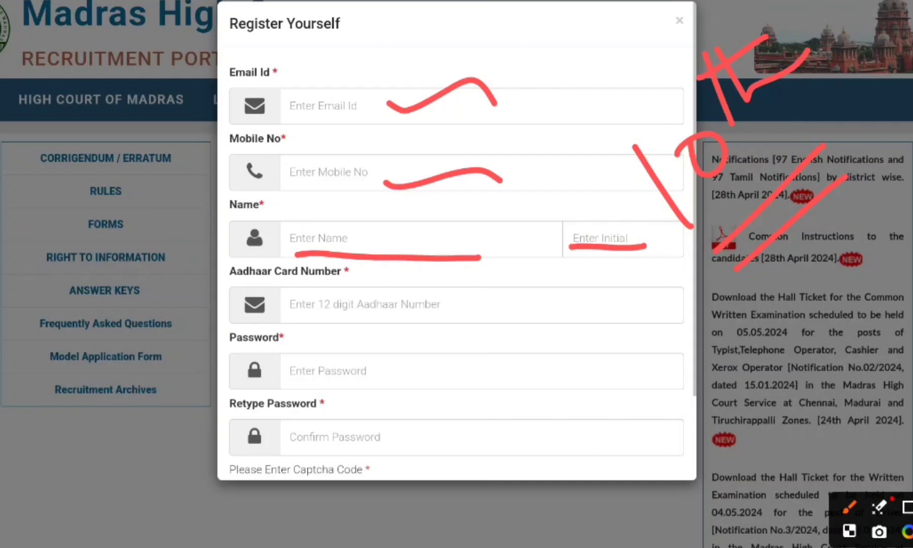
Draw red check strokes at the Name, Aadhaar Card Number, Password and Retype Password fields
{"action": "left_click_drag", "start_coordinate": [178, 241], "coordinate": [298, 214]}
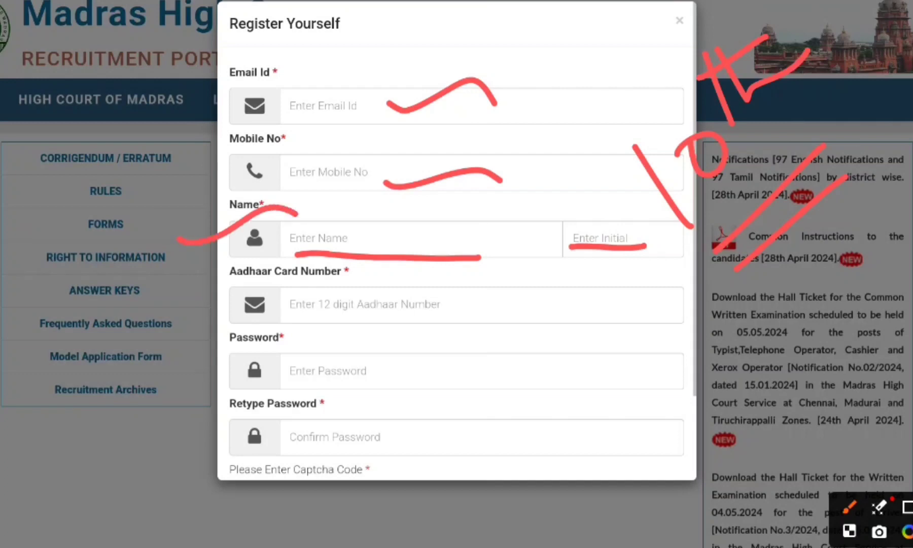
{"action": "left_click_drag", "start_coordinate": [431, 303], "coordinate": [531, 321]}
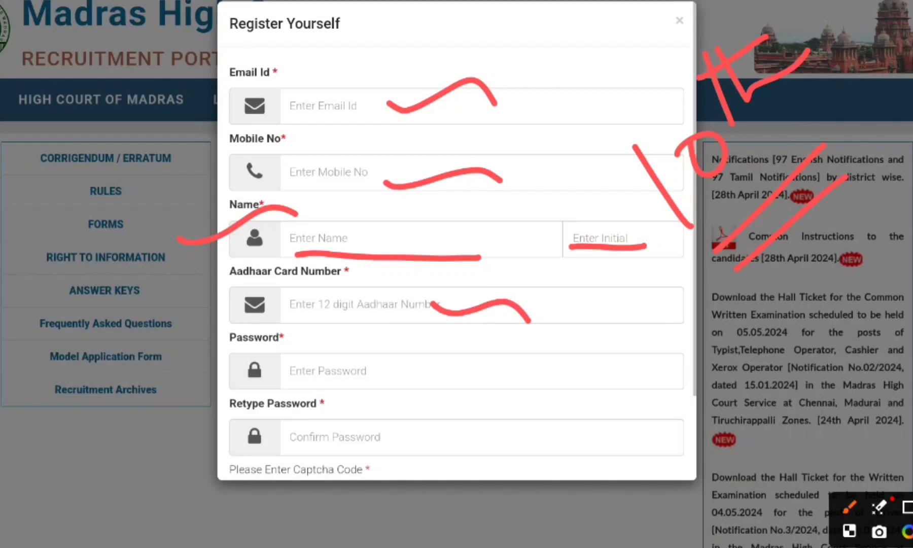
{"action": "left_click_drag", "start_coordinate": [372, 373], "coordinate": [471, 378]}
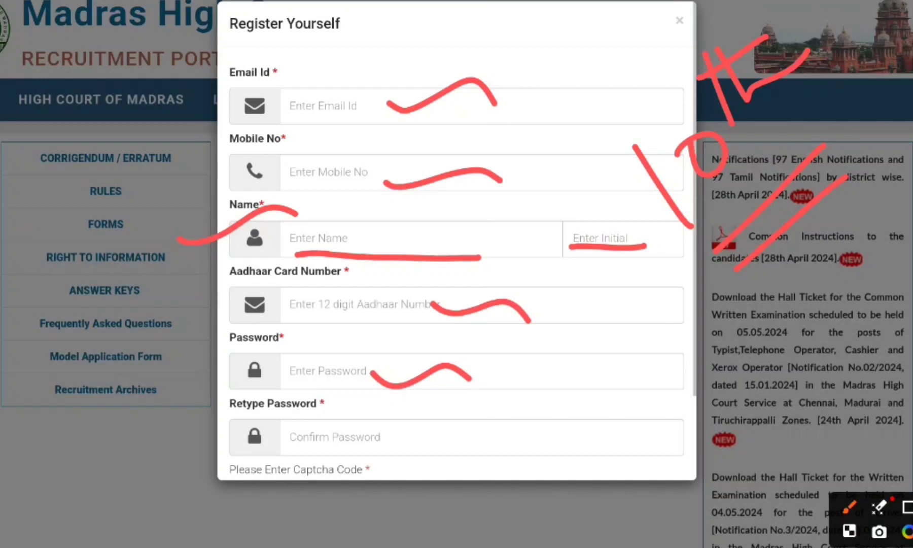
{"action": "left_click_drag", "start_coordinate": [377, 432], "coordinate": [505, 450]}
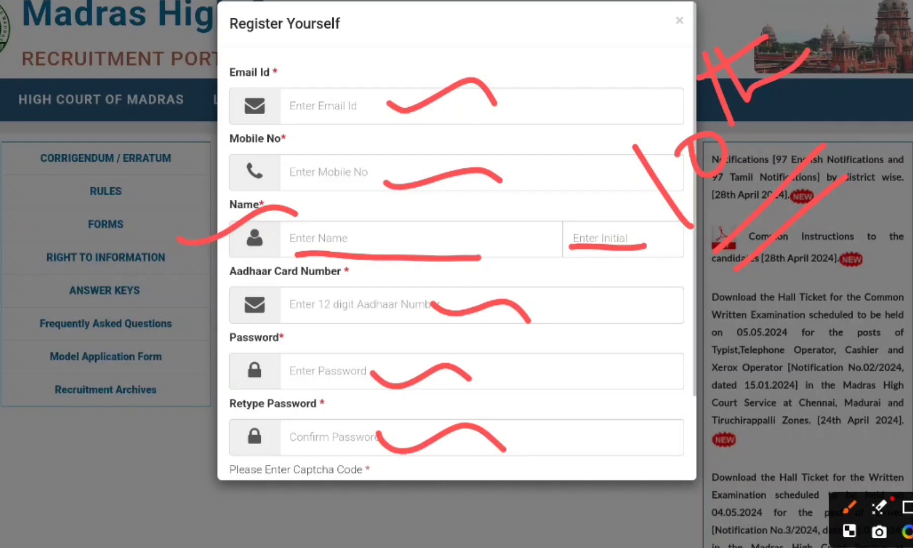
Mark the Password and Retype Password fields with two red strokes each in the lower part of the registration form
{"action": "scroll", "coordinate": [457, 253], "scroll_direction": "down", "scroll_amount": 3}
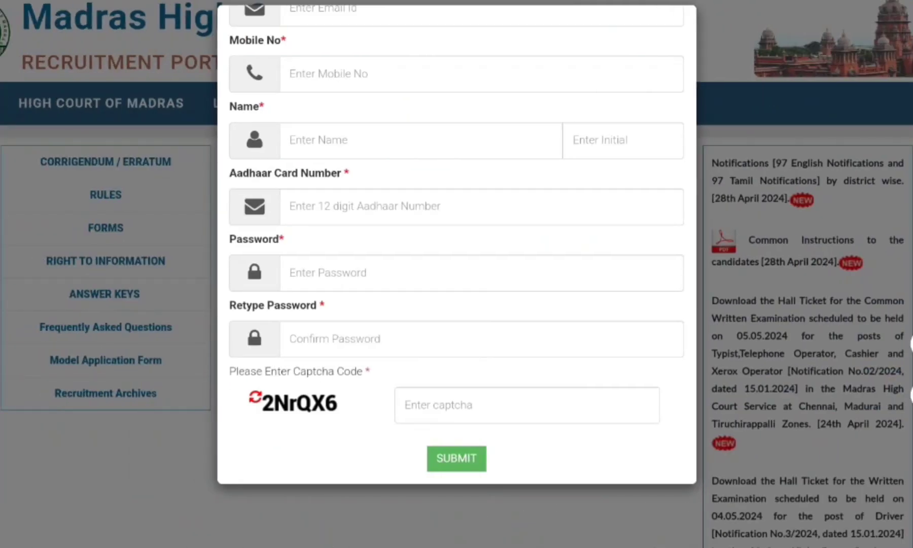
{"action": "mouse_move", "coordinate": [407, 283]}
{"action": "left_mouse_down"}
{"action": "mouse_move", "coordinate": [450, 257]}
{"action": "mouse_move", "coordinate": [498, 276]}
{"action": "left_mouse_up"}
{"action": "left_click_drag", "start_coordinate": [430, 333], "coordinate": [547, 320]}
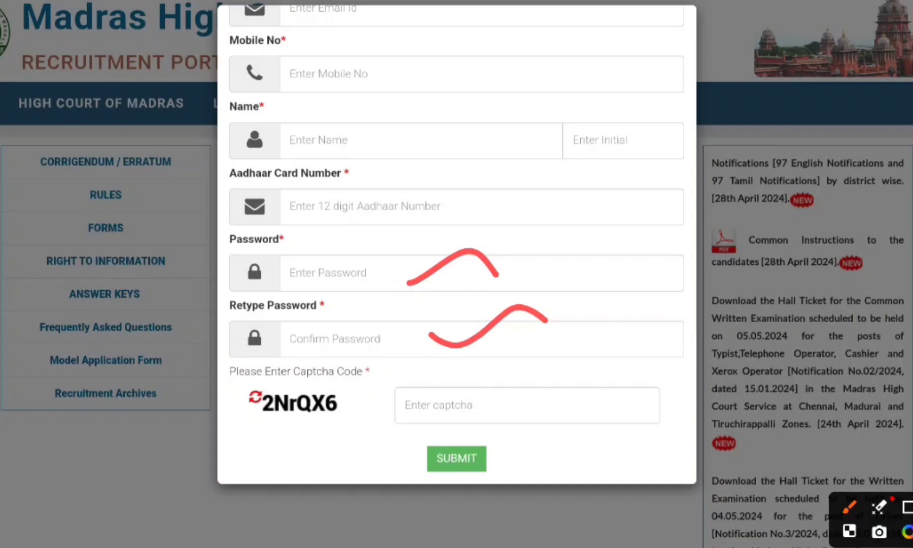
{"action": "left_click_drag", "start_coordinate": [394, 270], "coordinate": [503, 265]}
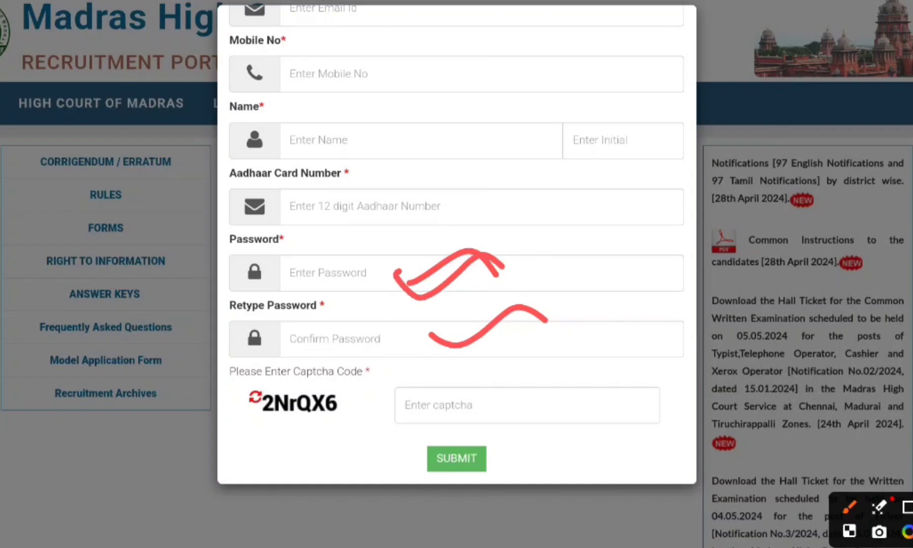
{"action": "mouse_move", "coordinate": [426, 322]}
{"action": "left_mouse_down"}
{"action": "mouse_move", "coordinate": [432, 330]}
{"action": "mouse_move", "coordinate": [551, 333]}
{"action": "left_mouse_up"}
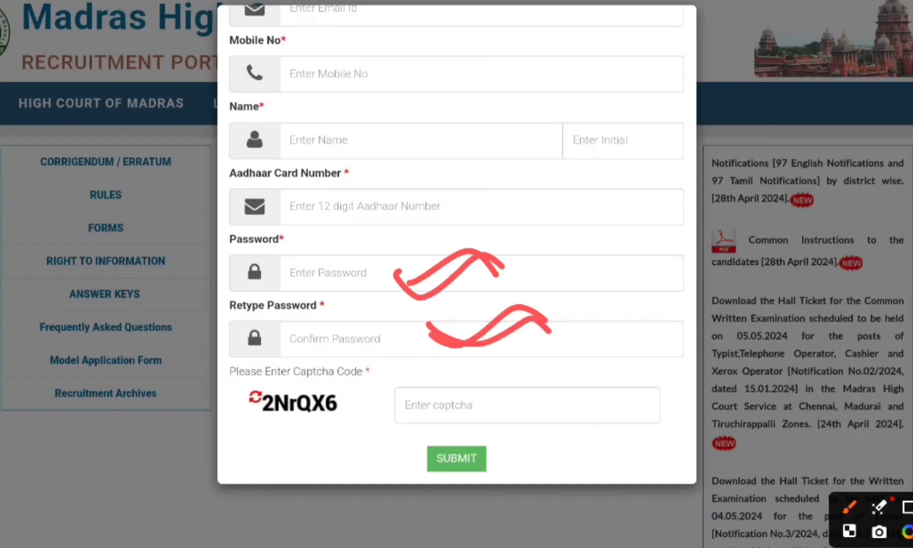
Draw an arrow from the captcha image to its entry field, handwrite the displayed captcha code there and underline it twice
{"action": "mouse_move", "coordinate": [350, 410]}
{"action": "left_mouse_down"}
{"action": "mouse_move", "coordinate": [443, 399]}
{"action": "mouse_move", "coordinate": [403, 434]}
{"action": "left_mouse_up"}
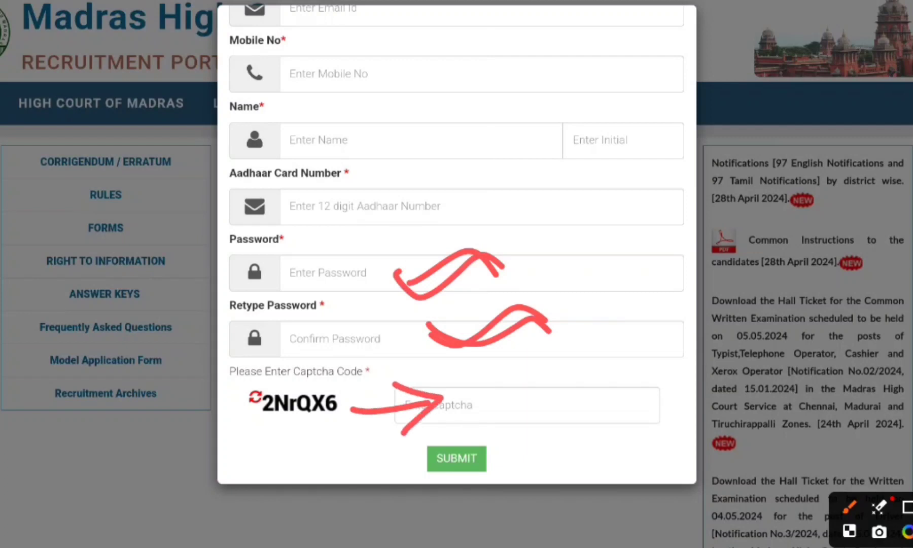
{"action": "mouse_move", "coordinate": [479, 400]}
{"action": "left_mouse_down"}
{"action": "mouse_move", "coordinate": [493, 432]}
{"action": "mouse_move", "coordinate": [538, 404]}
{"action": "left_mouse_up"}
{"action": "mouse_move", "coordinate": [533, 371]}
{"action": "left_mouse_down"}
{"action": "mouse_move", "coordinate": [545, 408]}
{"action": "mouse_move", "coordinate": [593, 394]}
{"action": "left_mouse_up"}
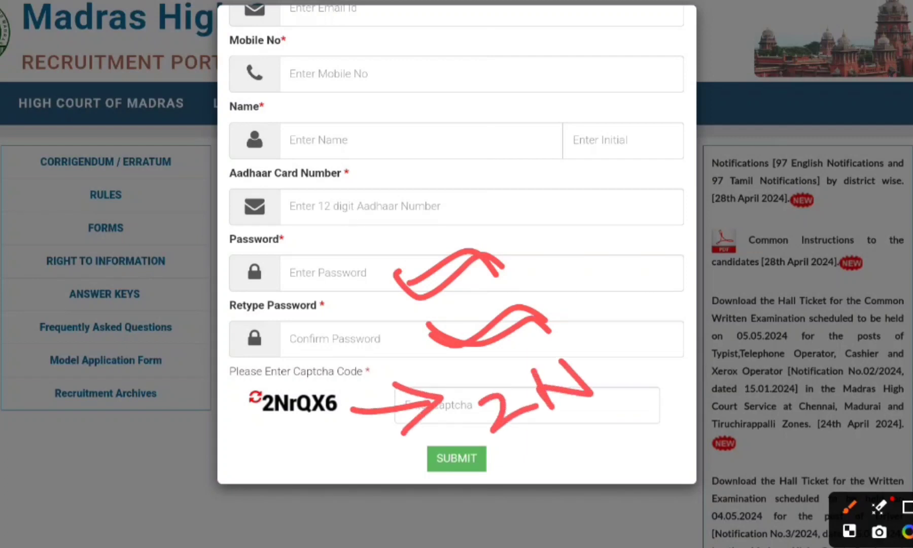
{"action": "mouse_move", "coordinate": [581, 359]}
{"action": "left_mouse_down"}
{"action": "mouse_move", "coordinate": [609, 376]}
{"action": "mouse_move", "coordinate": [603, 350]}
{"action": "left_mouse_up"}
{"action": "left_click_drag", "start_coordinate": [620, 306], "coordinate": [674, 349]}
{"action": "mouse_move", "coordinate": [636, 277]}
{"action": "left_mouse_down"}
{"action": "mouse_move", "coordinate": [709, 306]}
{"action": "mouse_move", "coordinate": [674, 328]}
{"action": "left_mouse_up"}
{"action": "left_click_drag", "start_coordinate": [664, 216], "coordinate": [677, 276]}
{"action": "left_click_drag", "start_coordinate": [520, 435], "coordinate": [628, 395]}
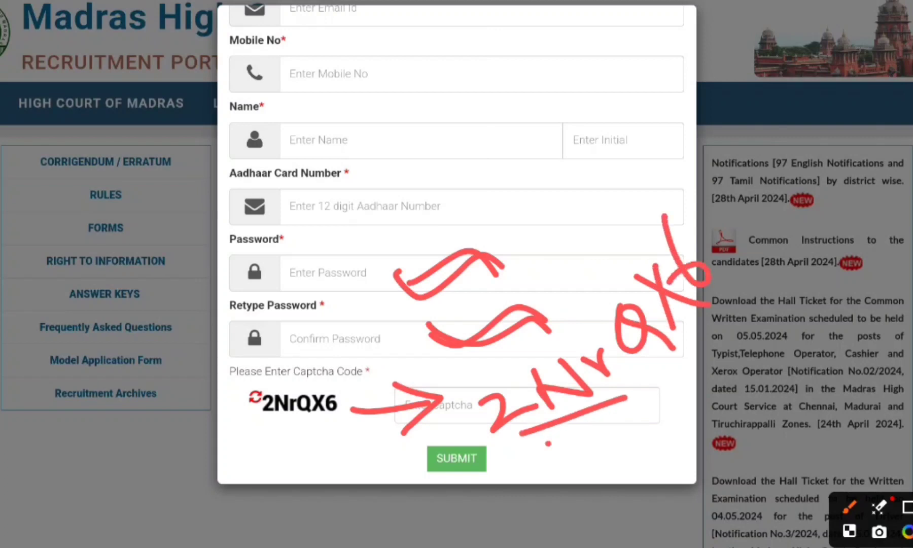
{"action": "left_click_drag", "start_coordinate": [547, 445], "coordinate": [645, 404]}
Circle the registration form's Submit button and mark the successful-registration dialog with red strokes
{"action": "mouse_move", "coordinate": [418, 475]}
{"action": "left_mouse_down"}
{"action": "mouse_move", "coordinate": [424, 481]}
{"action": "mouse_move", "coordinate": [430, 449]}
{"action": "mouse_move", "coordinate": [469, 486]}
{"action": "left_mouse_up"}
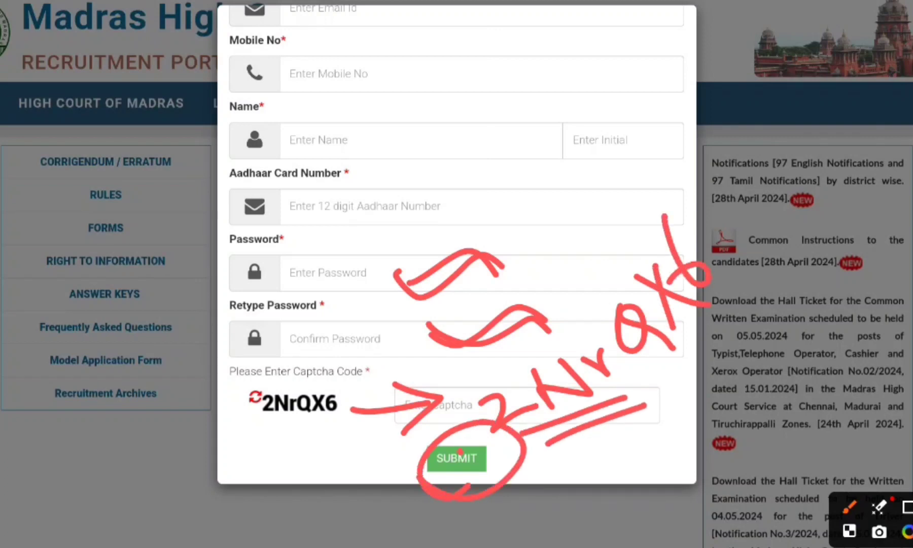
{"action": "left_click_drag", "start_coordinate": [460, 450], "coordinate": [543, 488]}
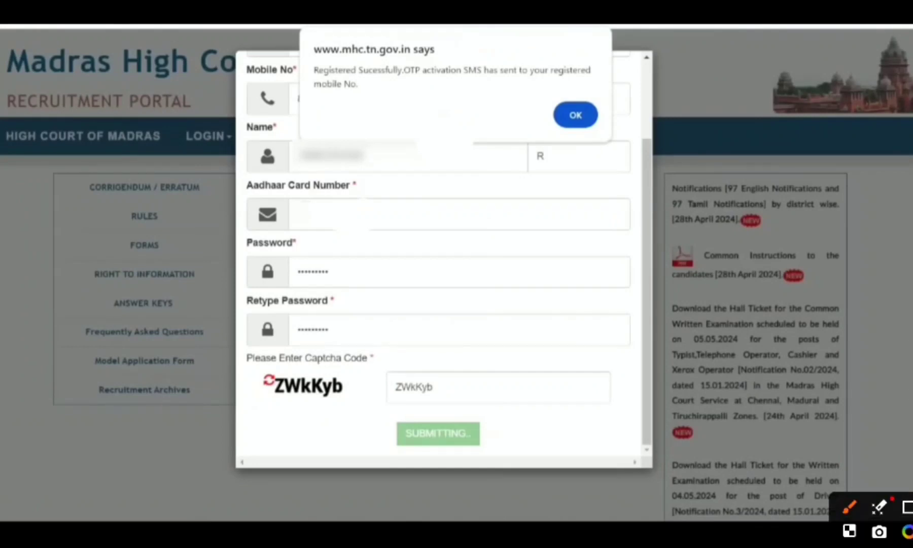
{"action": "mouse_move", "coordinate": [317, 138]}
{"action": "left_mouse_down"}
{"action": "mouse_move", "coordinate": [362, 122]}
{"action": "mouse_move", "coordinate": [406, 132]}
{"action": "left_mouse_up"}
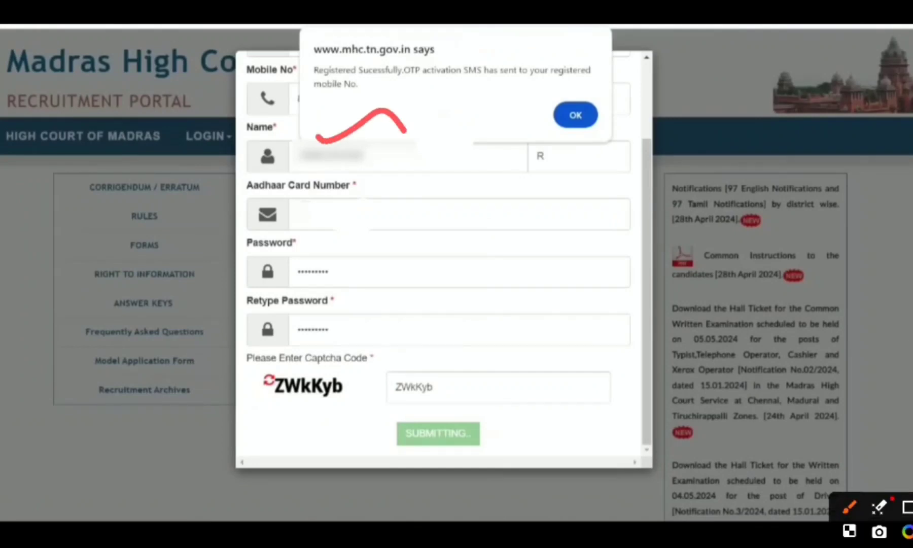
{"action": "mouse_move", "coordinate": [508, 51]}
{"action": "left_mouse_down"}
{"action": "mouse_move", "coordinate": [609, 62]}
{"action": "mouse_move", "coordinate": [596, 144]}
{"action": "mouse_move", "coordinate": [645, 138]}
{"action": "mouse_move", "coordinate": [651, 149]}
{"action": "left_mouse_up"}
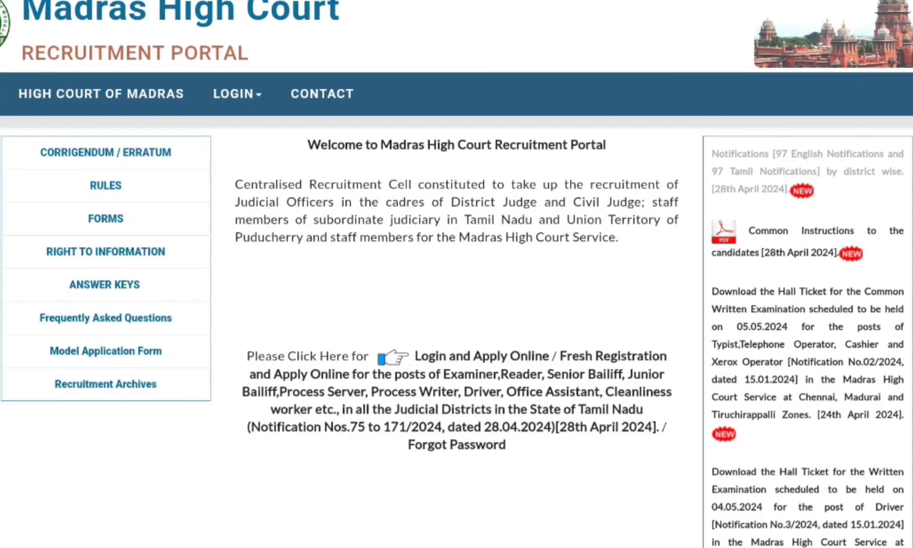
Turn on the annotation pen and draw red check marks above the "Login and Apply Online" link
{"action": "left_click", "coordinate": [912, 344]}
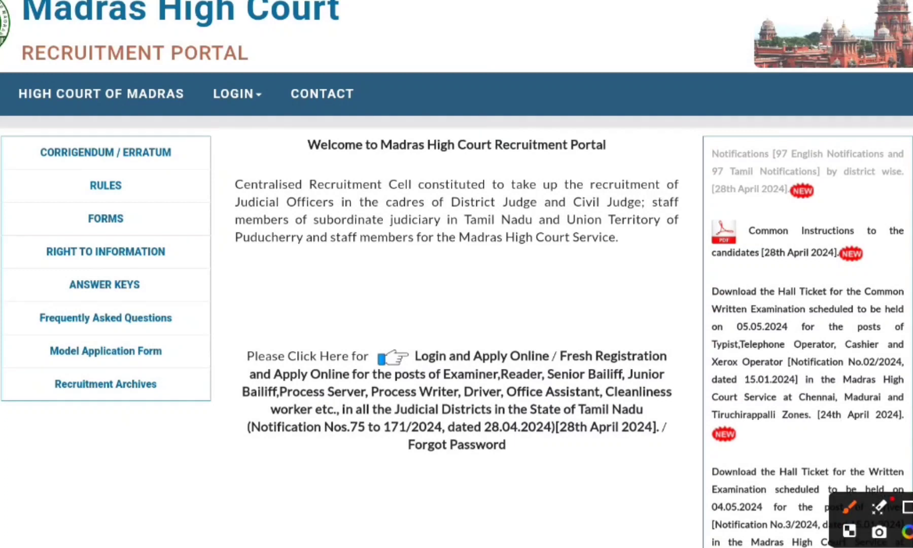
{"action": "left_click_drag", "start_coordinate": [464, 336], "coordinate": [573, 303]}
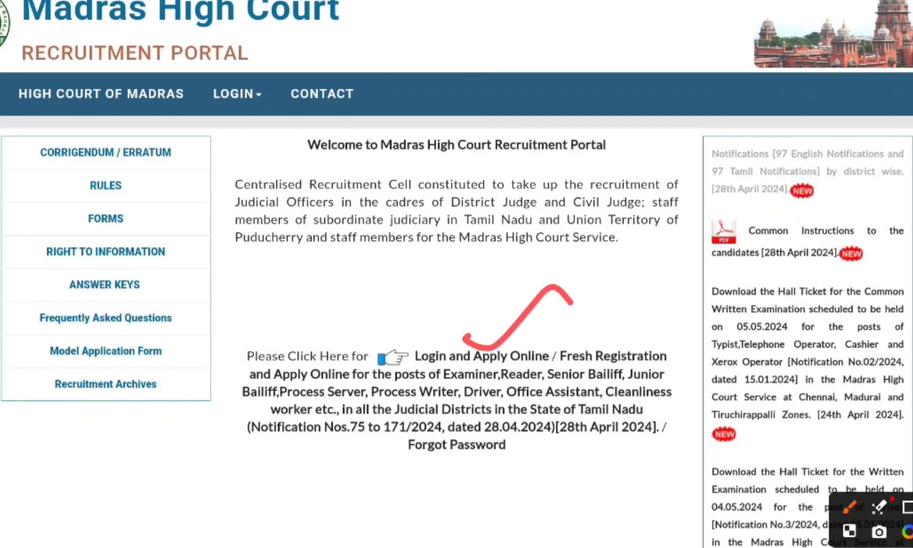
{"action": "left_click", "coordinate": [681, 349]}
{"action": "left_click_drag", "start_coordinate": [452, 329], "coordinate": [586, 301]}
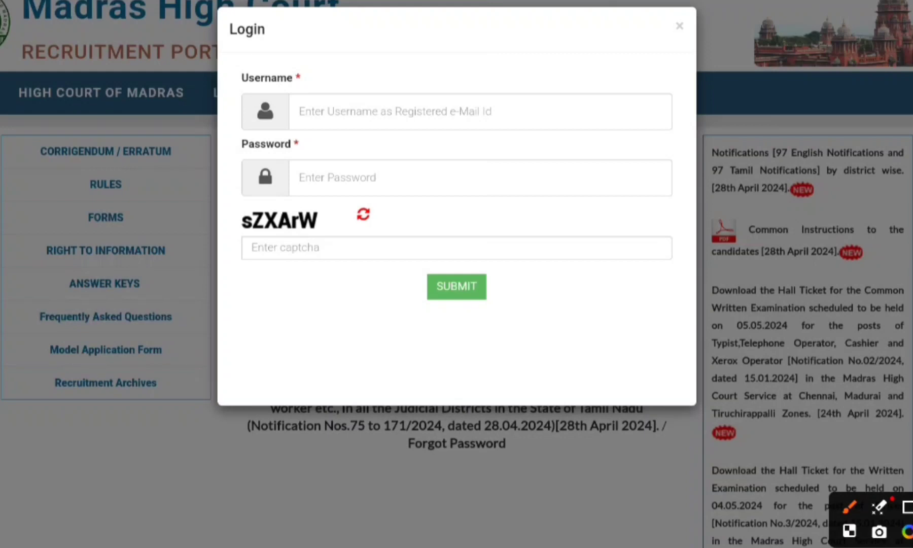
Underline the login form's Username and Password fields and draw an arrow from the captcha image to its entry field
{"action": "left_click_drag", "start_coordinate": [307, 113], "coordinate": [539, 111]}
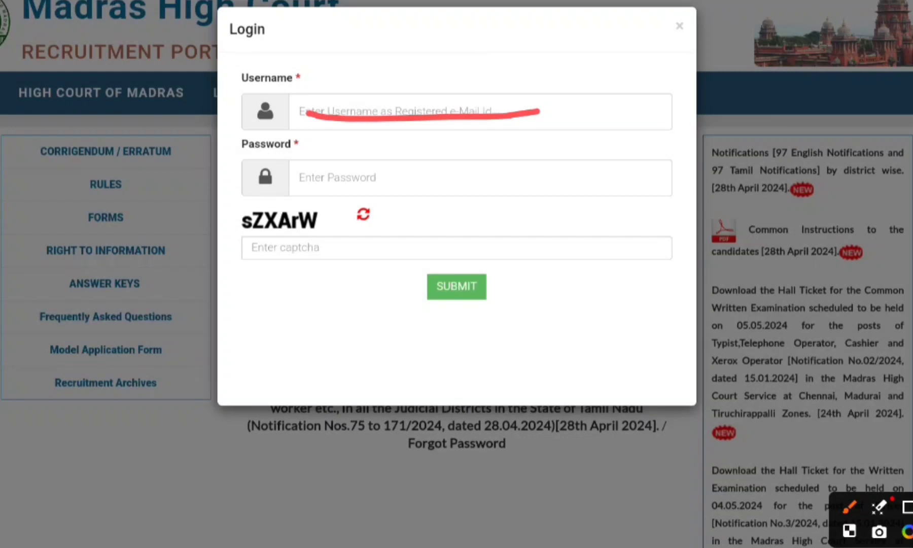
{"action": "left_click_drag", "start_coordinate": [305, 173], "coordinate": [494, 179]}
{"action": "left_click_drag", "start_coordinate": [314, 222], "coordinate": [346, 249]}
{"action": "mouse_move", "coordinate": [322, 257]}
{"action": "left_mouse_down"}
{"action": "mouse_move", "coordinate": [329, 262]}
{"action": "mouse_move", "coordinate": [372, 224]}
{"action": "left_mouse_up"}
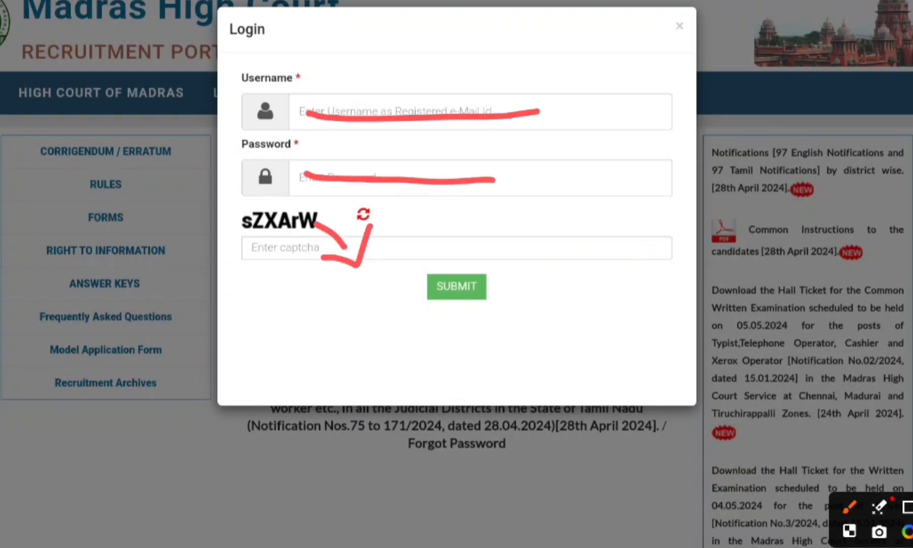
Circle the login form's Submit button, add a wavy stroke through it, and exit the annotation
{"action": "mouse_move", "coordinate": [510, 272]}
{"action": "left_mouse_down"}
{"action": "mouse_move", "coordinate": [412, 287]}
{"action": "mouse_move", "coordinate": [479, 281]}
{"action": "left_mouse_up"}
{"action": "left_click_drag", "start_coordinate": [443, 322], "coordinate": [566, 348]}
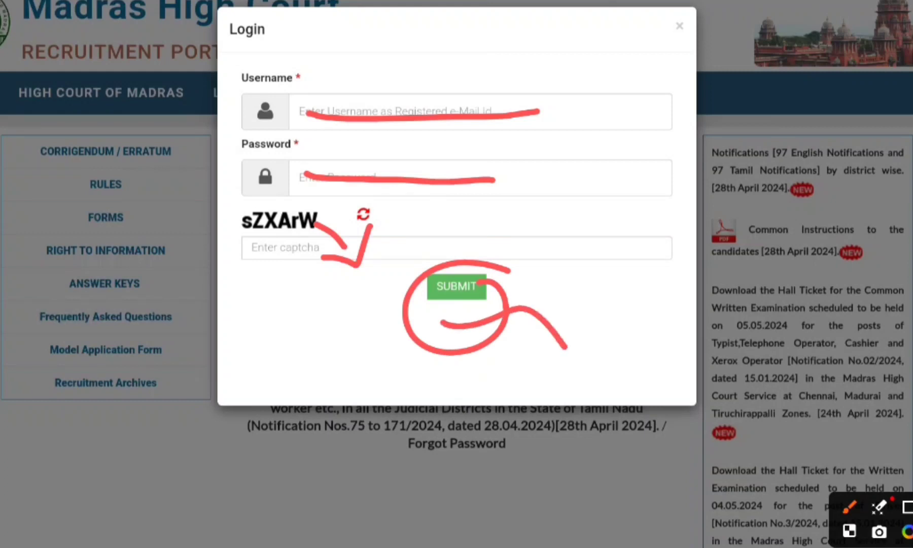
{"action": "key", "text": "Escape"}
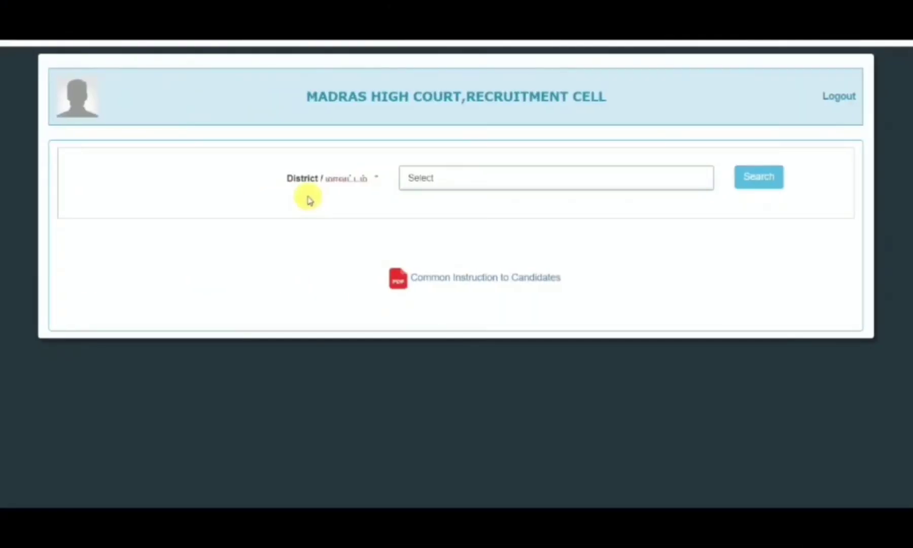
Annotate the District selection field with a check mark and a long downward arrow, and draw a line above "Common Instruction to Candidates"
{"action": "left_click", "coordinate": [911, 394]}
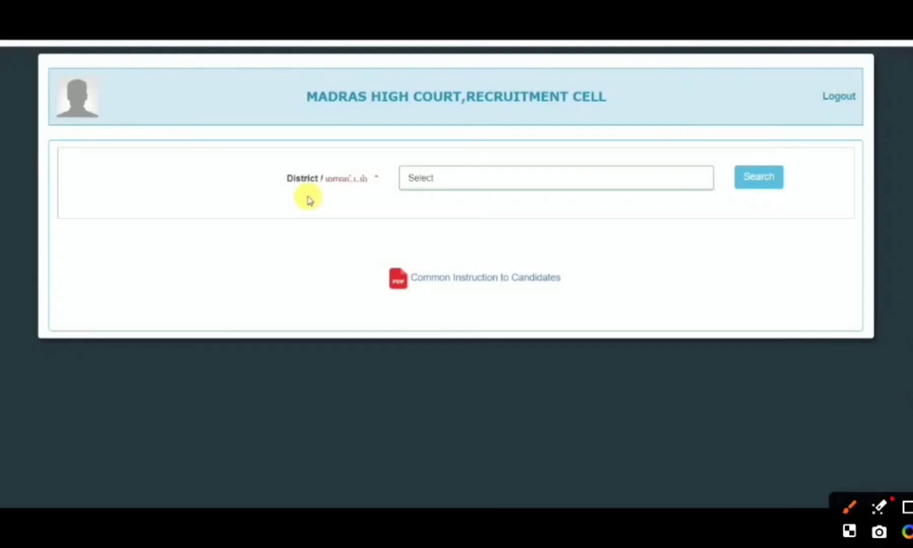
{"action": "mouse_move", "coordinate": [567, 179]}
{"action": "left_mouse_down"}
{"action": "mouse_move", "coordinate": [648, 163]}
{"action": "mouse_move", "coordinate": [639, 184]}
{"action": "mouse_move", "coordinate": [638, 362]}
{"action": "mouse_move", "coordinate": [680, 310]}
{"action": "left_mouse_up"}
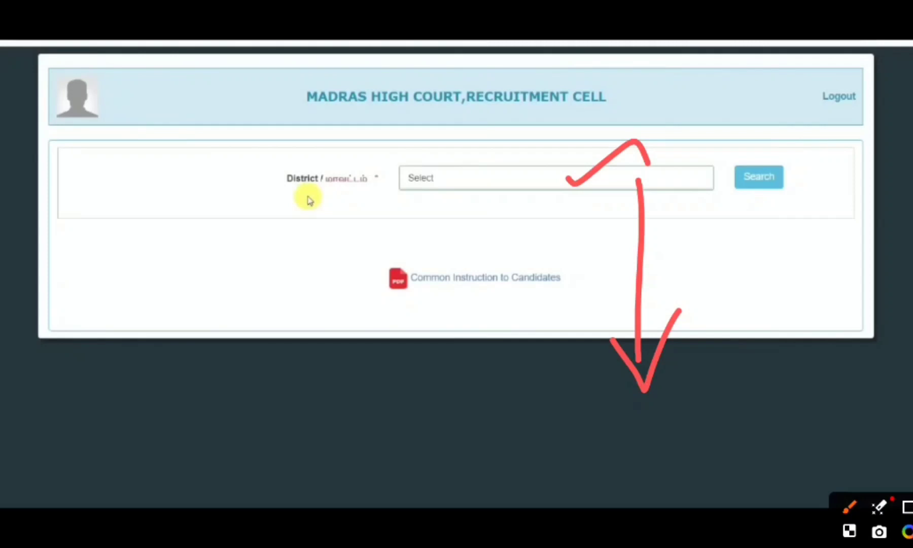
{"action": "left_click_drag", "start_coordinate": [449, 249], "coordinate": [588, 260]}
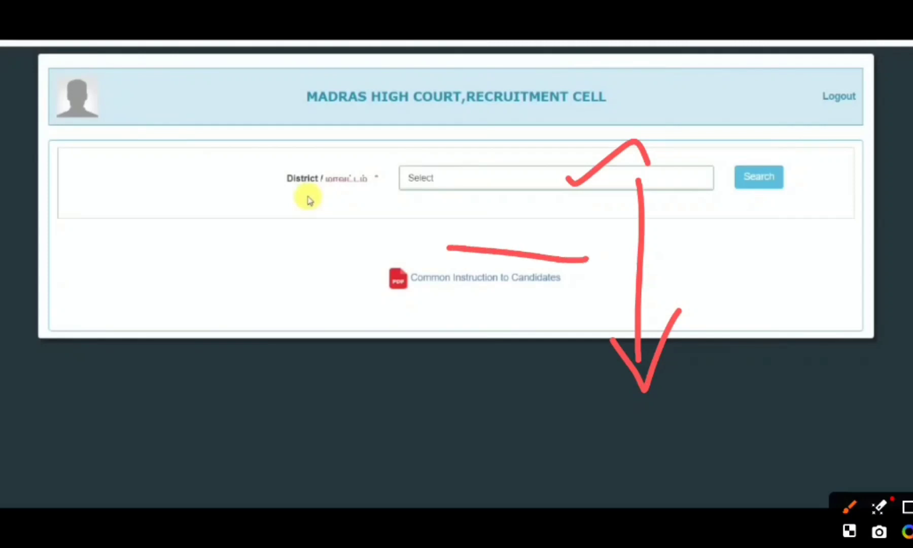
{"action": "key", "text": "Escape"}
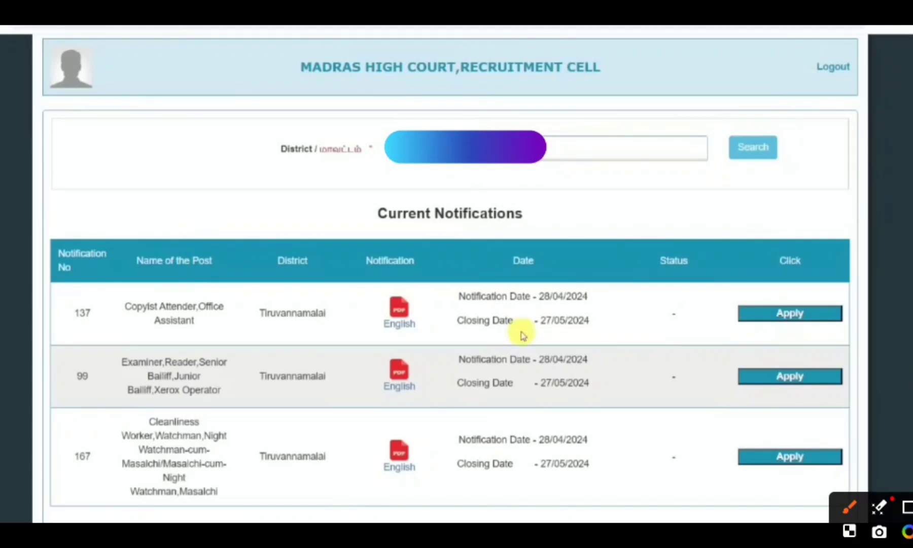
Draw a red check mark on each of the notification rows 137, 99 and 167 in the Current Notifications table
{"action": "left_click_drag", "start_coordinate": [190, 293], "coordinate": [311, 280]}
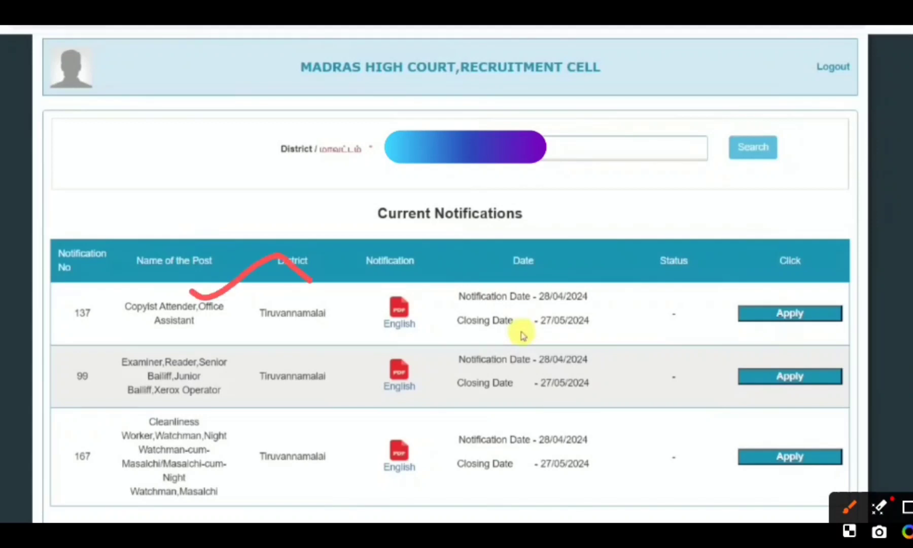
{"action": "left_click_drag", "start_coordinate": [242, 356], "coordinate": [327, 367]}
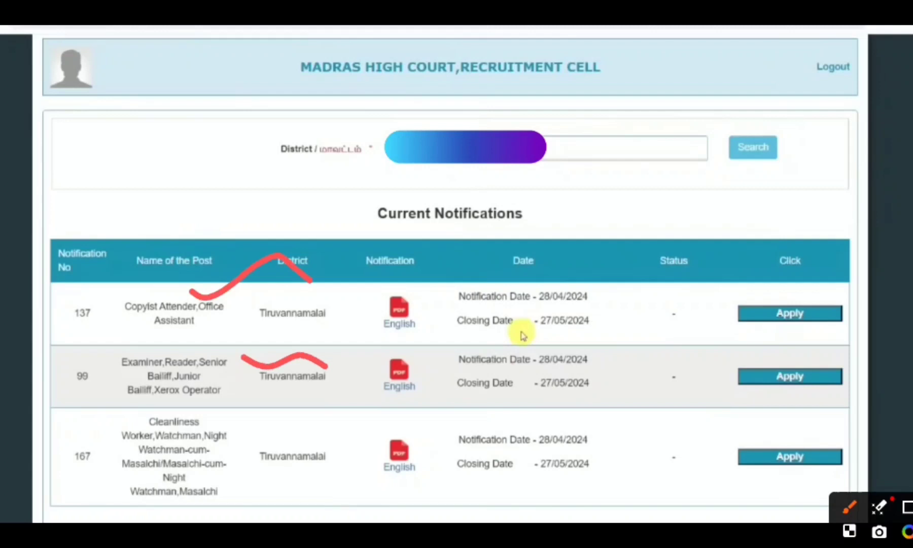
{"action": "left_click_drag", "start_coordinate": [315, 470], "coordinate": [381, 438]}
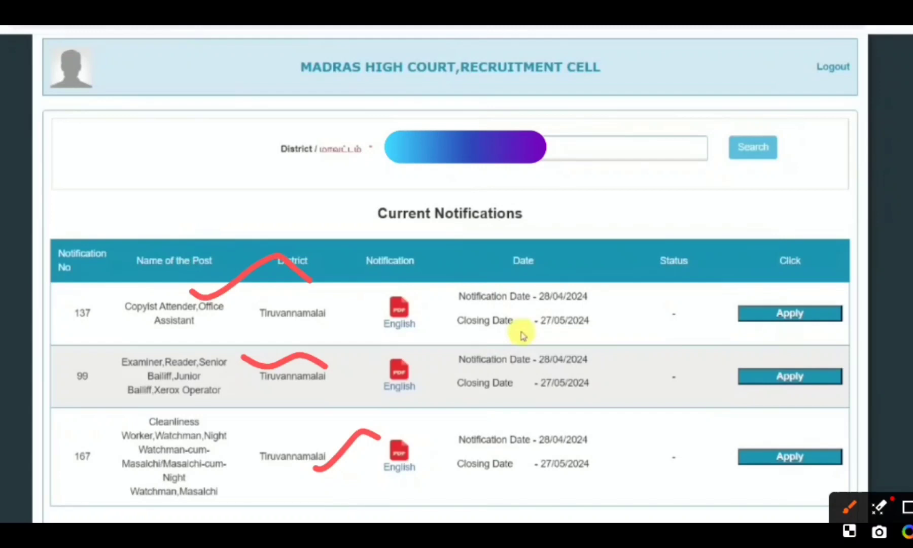
Mark notification 137's Apply button and draw a red check mark on each of the five application stages, from Personal Information to Confirm Your Details
{"action": "mouse_move", "coordinate": [846, 291]}
{"action": "left_mouse_down"}
{"action": "mouse_move", "coordinate": [797, 280]}
{"action": "mouse_move", "coordinate": [827, 300]}
{"action": "mouse_move", "coordinate": [805, 279]}
{"action": "left_mouse_up"}
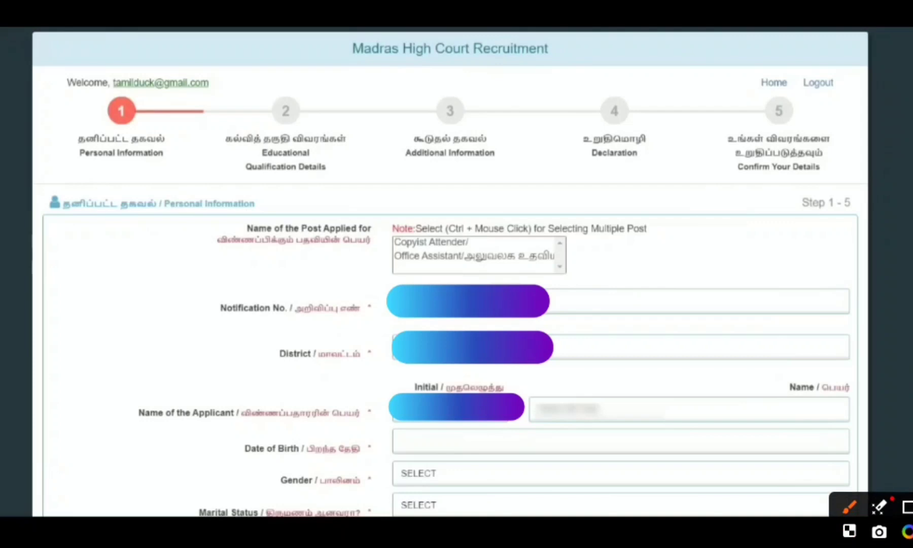
{"action": "left_click_drag", "start_coordinate": [142, 127], "coordinate": [205, 75]}
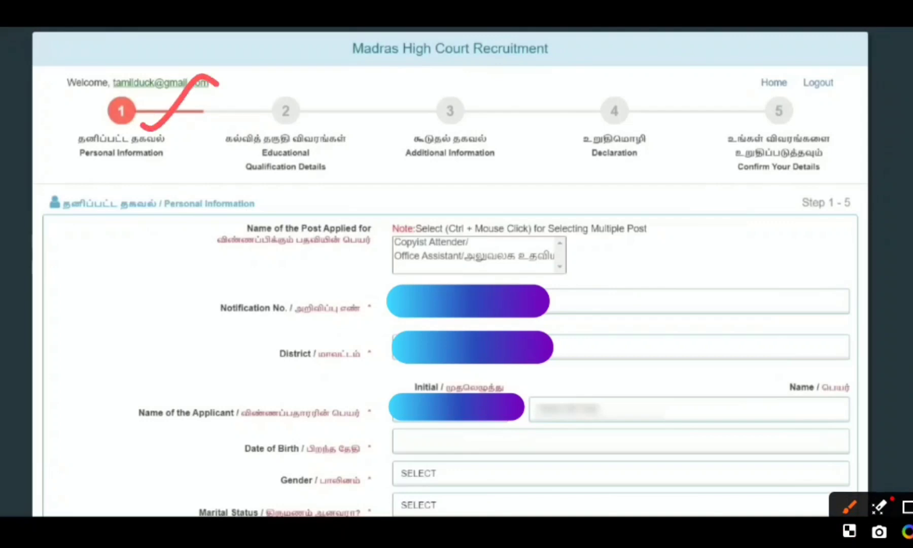
{"action": "left_click_drag", "start_coordinate": [264, 149], "coordinate": [366, 80]}
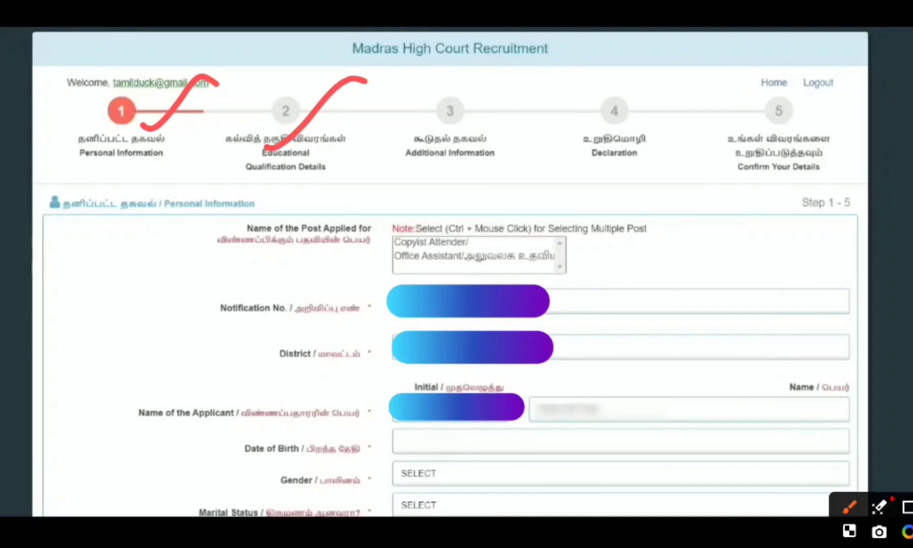
{"action": "left_click_drag", "start_coordinate": [406, 156], "coordinate": [542, 113]}
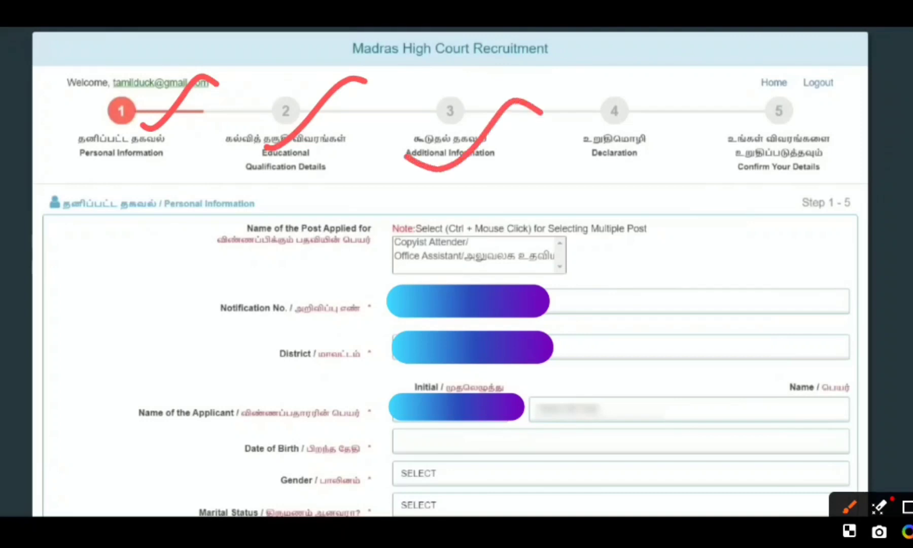
{"action": "mouse_move", "coordinate": [570, 156]}
{"action": "left_mouse_down"}
{"action": "mouse_move", "coordinate": [599, 166]}
{"action": "mouse_move", "coordinate": [673, 133]}
{"action": "left_mouse_up"}
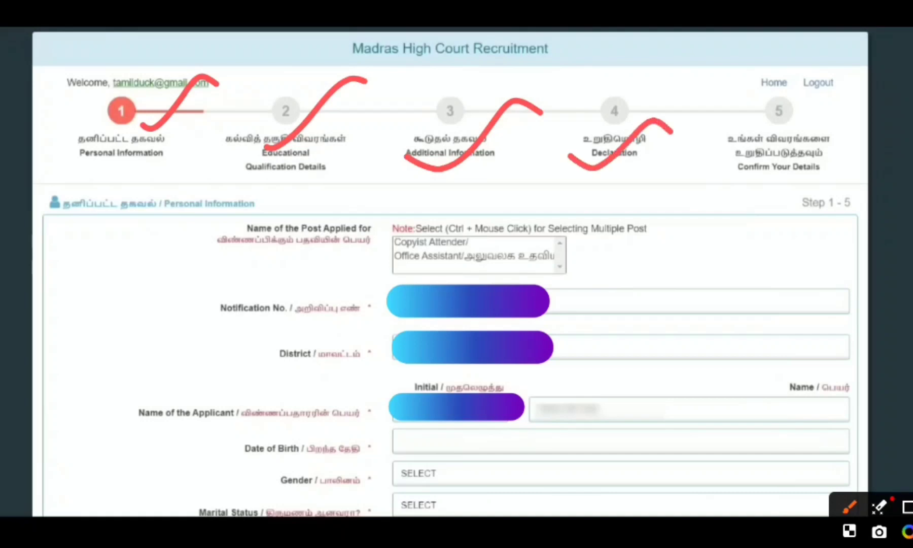
{"action": "left_click_drag", "start_coordinate": [726, 158], "coordinate": [851, 151]}
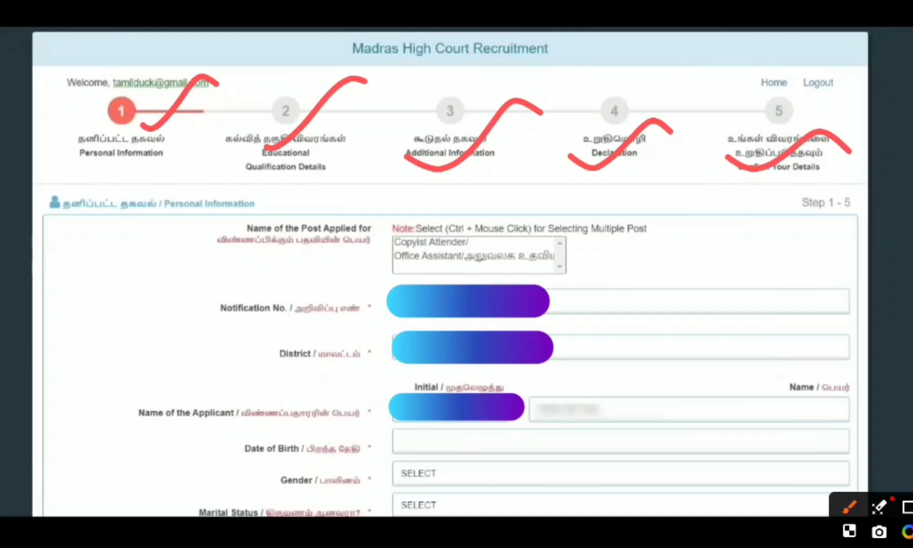
Mark the Personal Information heading, the multiple-post note, both listed posts, and the Notification No., District, Name of the Applicant and Date of Birth fields
{"action": "mouse_move", "coordinate": [95, 239]}
{"action": "left_mouse_down"}
{"action": "mouse_move", "coordinate": [114, 231]}
{"action": "mouse_move", "coordinate": [211, 233]}
{"action": "left_mouse_up"}
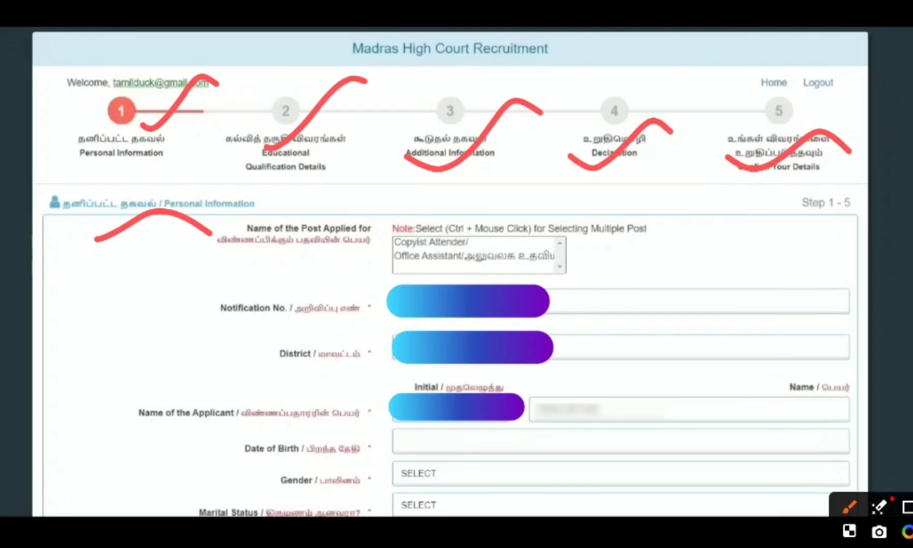
{"action": "left_click_drag", "start_coordinate": [452, 220], "coordinate": [546, 195]}
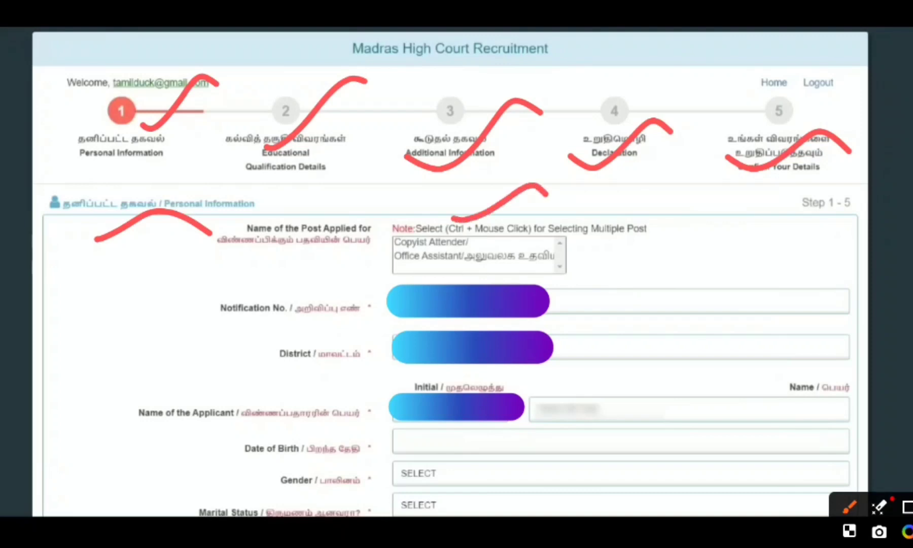
{"action": "mouse_move", "coordinate": [526, 244]}
{"action": "left_mouse_down"}
{"action": "mouse_move", "coordinate": [569, 232]}
{"action": "mouse_move", "coordinate": [592, 265]}
{"action": "left_mouse_up"}
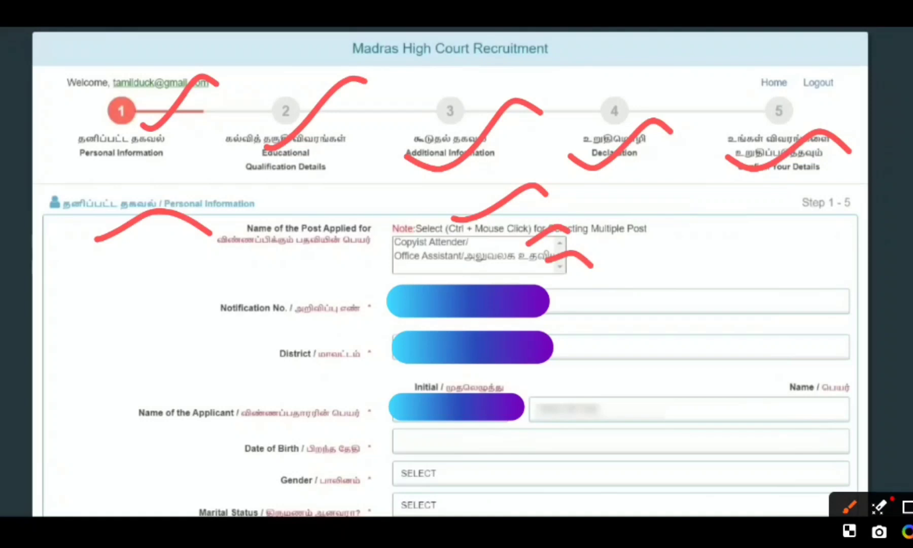
{"action": "left_click_drag", "start_coordinate": [544, 303], "coordinate": [704, 297]}
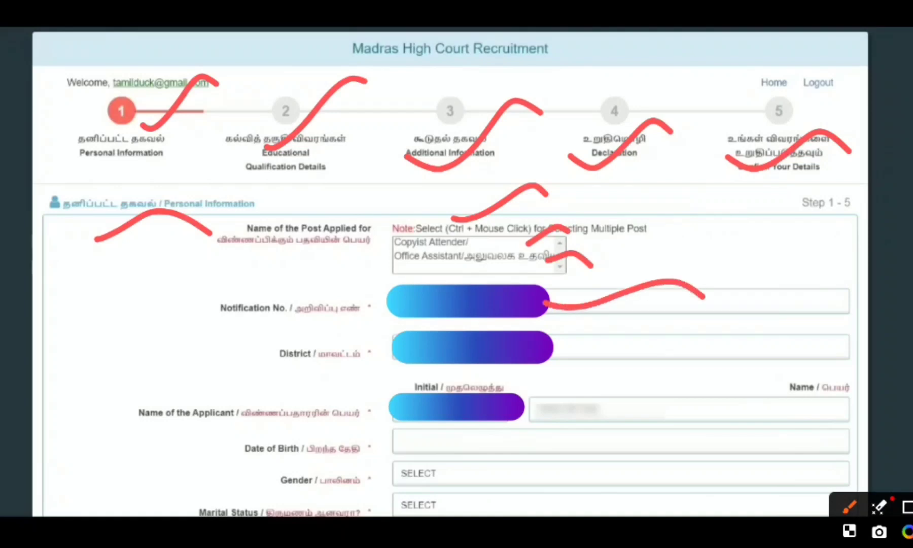
{"action": "left_click_drag", "start_coordinate": [545, 359], "coordinate": [662, 362]}
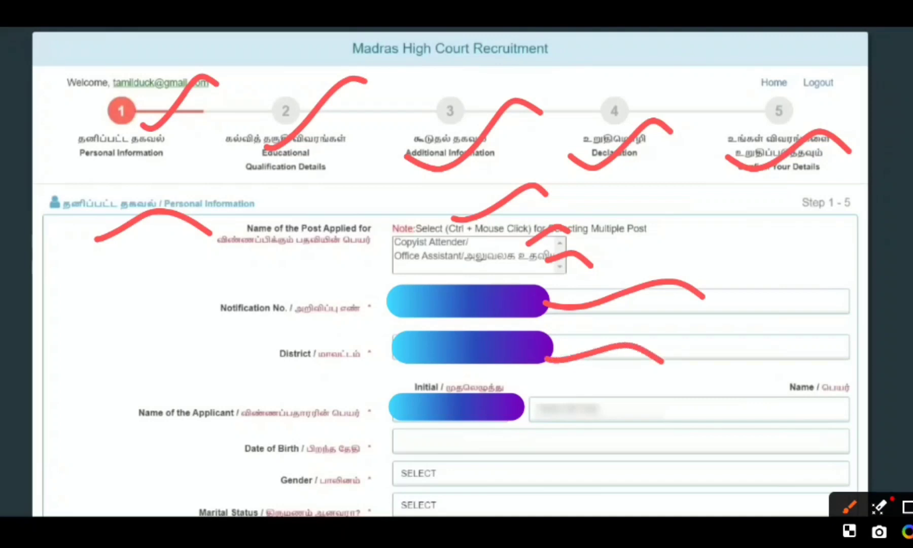
{"action": "mouse_move", "coordinate": [520, 413]}
{"action": "left_mouse_down"}
{"action": "mouse_move", "coordinate": [605, 397]}
{"action": "mouse_move", "coordinate": [725, 405]}
{"action": "left_mouse_up"}
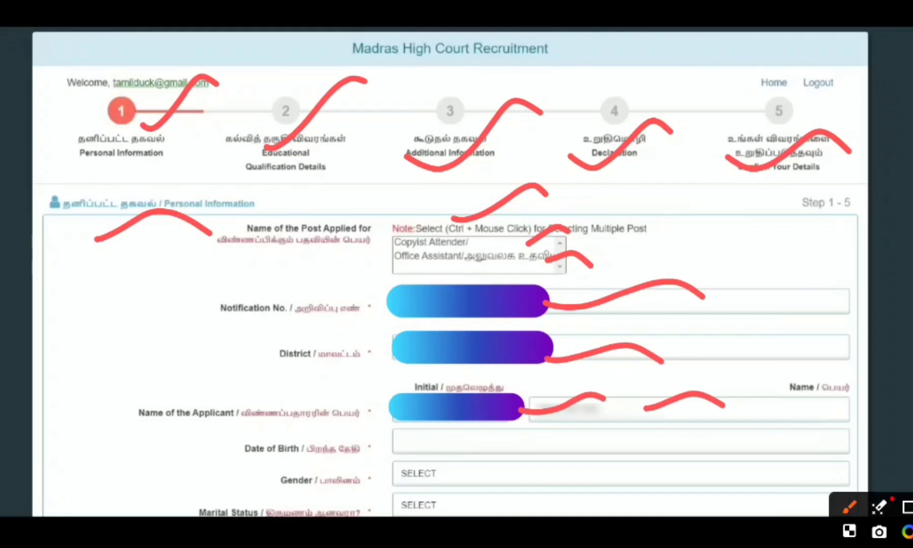
{"action": "left_click_drag", "start_coordinate": [459, 445], "coordinate": [578, 458]}
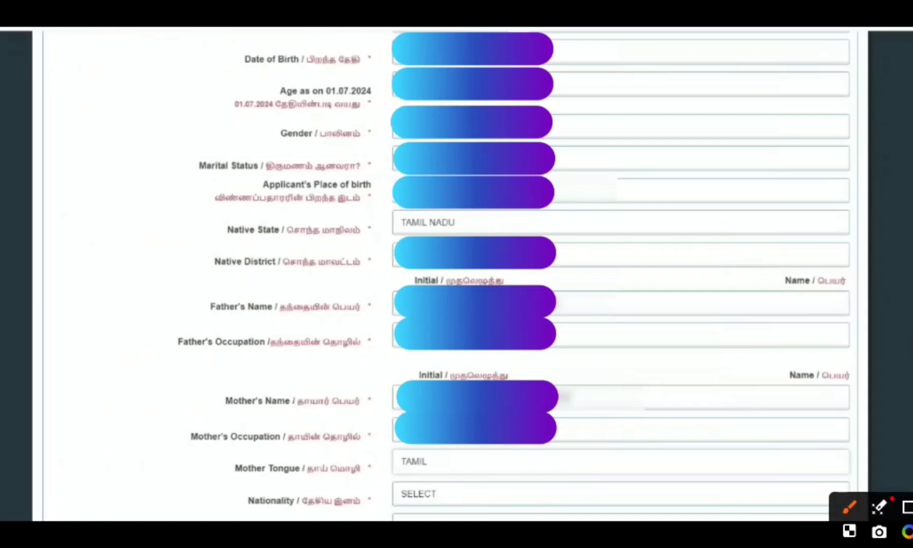
Draw red check marks beside the Marital Status, Applicant's Place of birth, Native State and Native District fields
{"action": "left_click_drag", "start_coordinate": [551, 157], "coordinate": [662, 124]}
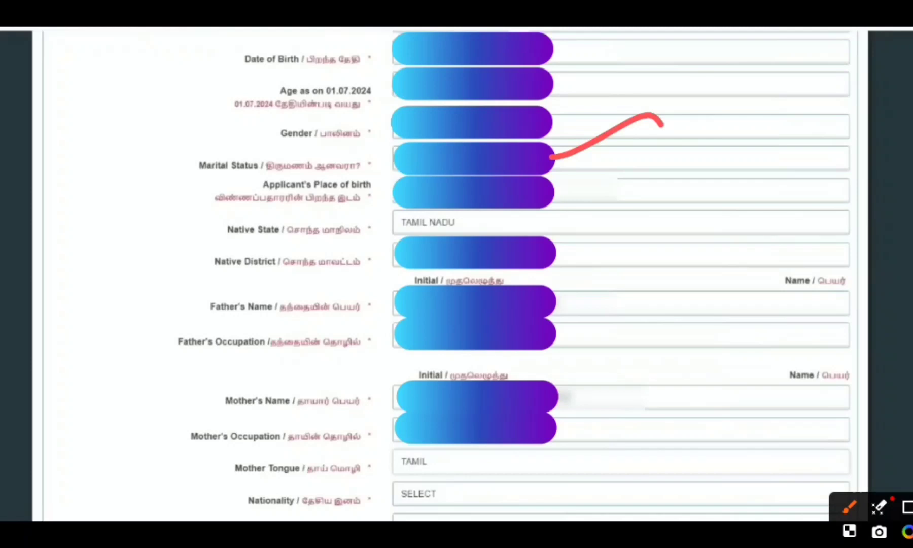
{"action": "left_click_drag", "start_coordinate": [558, 201], "coordinate": [712, 173]}
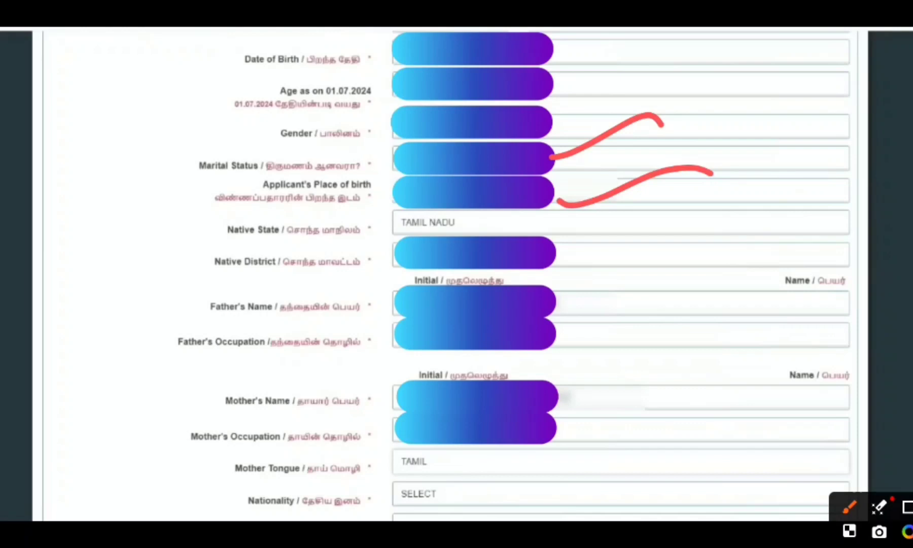
{"action": "mouse_move", "coordinate": [559, 240]}
{"action": "left_mouse_down"}
{"action": "mouse_move", "coordinate": [660, 214]}
{"action": "mouse_move", "coordinate": [693, 231]}
{"action": "left_mouse_up"}
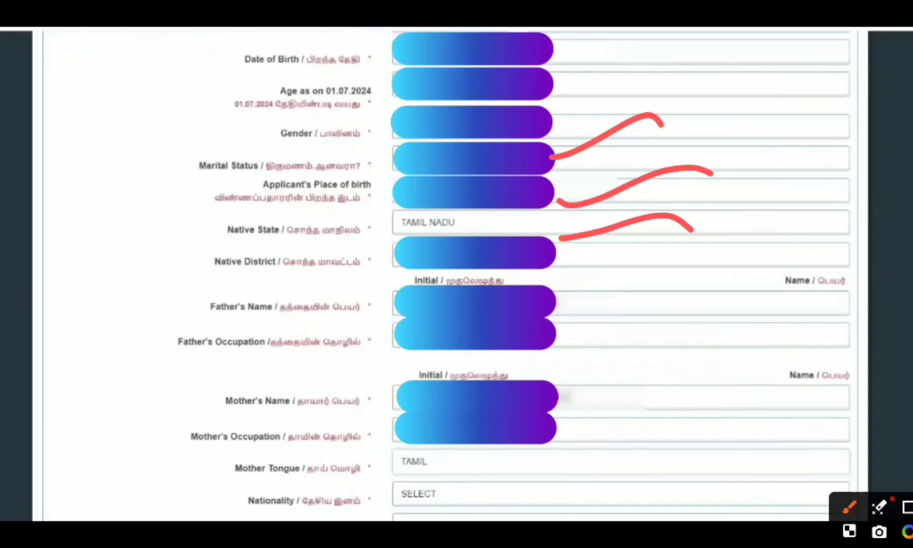
{"action": "left_click_drag", "start_coordinate": [550, 265], "coordinate": [645, 277]}
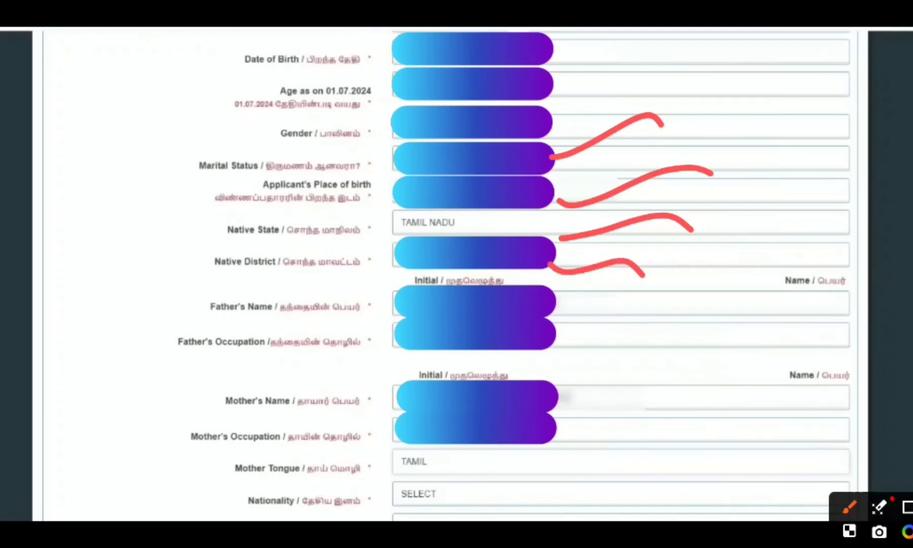
Draw red check marks on the father's and mother's name and occupation, Mother Tongue and Nationality fields, and exit the annotation
{"action": "left_click_drag", "start_coordinate": [574, 305], "coordinate": [657, 306]}
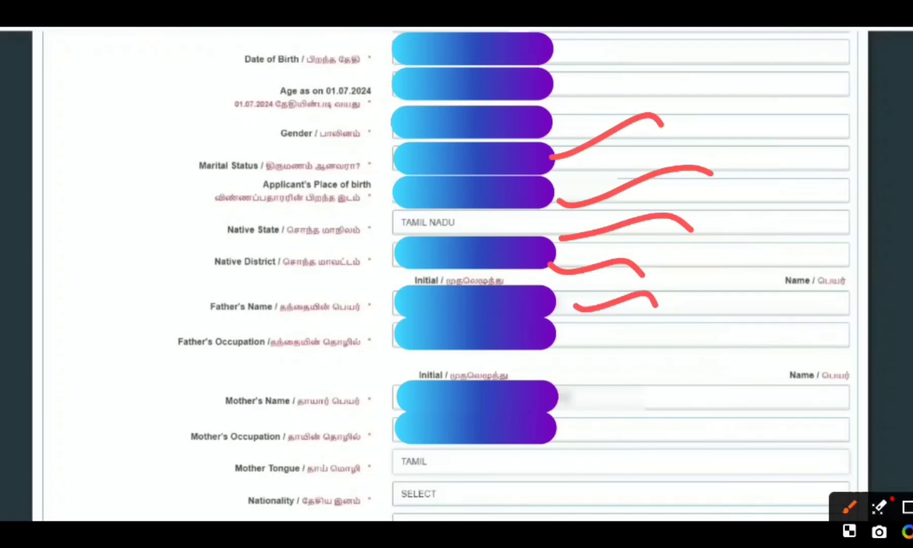
{"action": "mouse_move", "coordinate": [579, 340]}
{"action": "left_mouse_down"}
{"action": "mouse_move", "coordinate": [654, 331]}
{"action": "mouse_move", "coordinate": [669, 341]}
{"action": "left_mouse_up"}
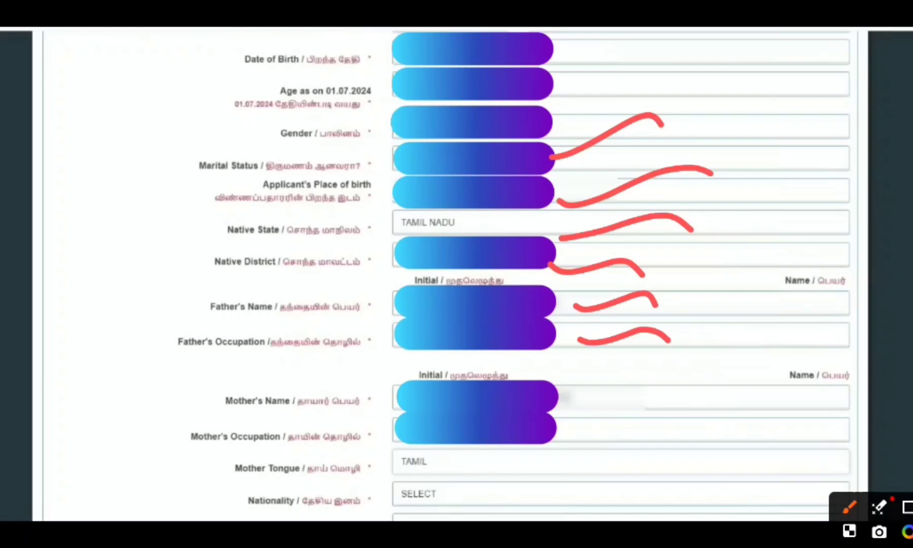
{"action": "left_click_drag", "start_coordinate": [568, 394], "coordinate": [638, 387]}
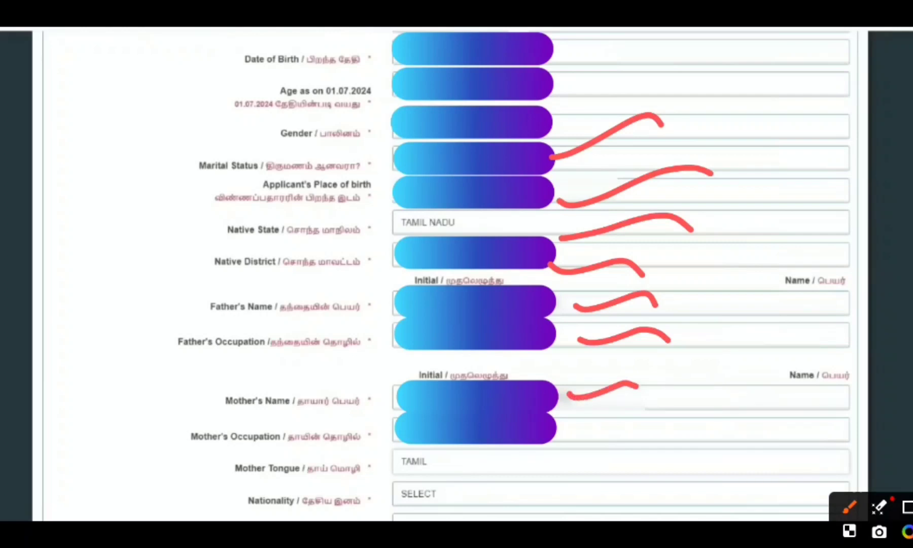
{"action": "mouse_move", "coordinate": [575, 428]}
{"action": "left_mouse_down"}
{"action": "mouse_move", "coordinate": [643, 422]}
{"action": "mouse_move", "coordinate": [675, 441]}
{"action": "left_mouse_up"}
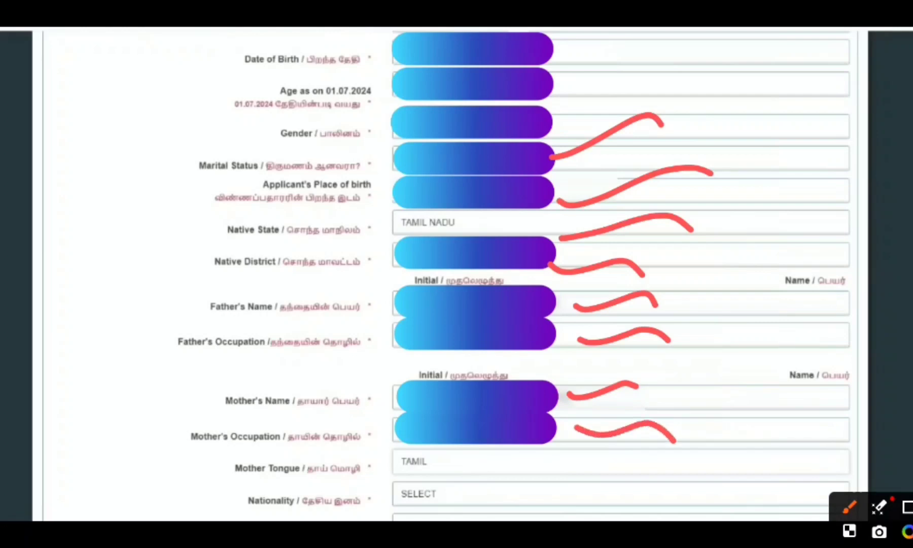
{"action": "mouse_move", "coordinate": [459, 459]}
{"action": "left_mouse_down"}
{"action": "mouse_move", "coordinate": [509, 453]}
{"action": "mouse_move", "coordinate": [543, 466]}
{"action": "left_mouse_up"}
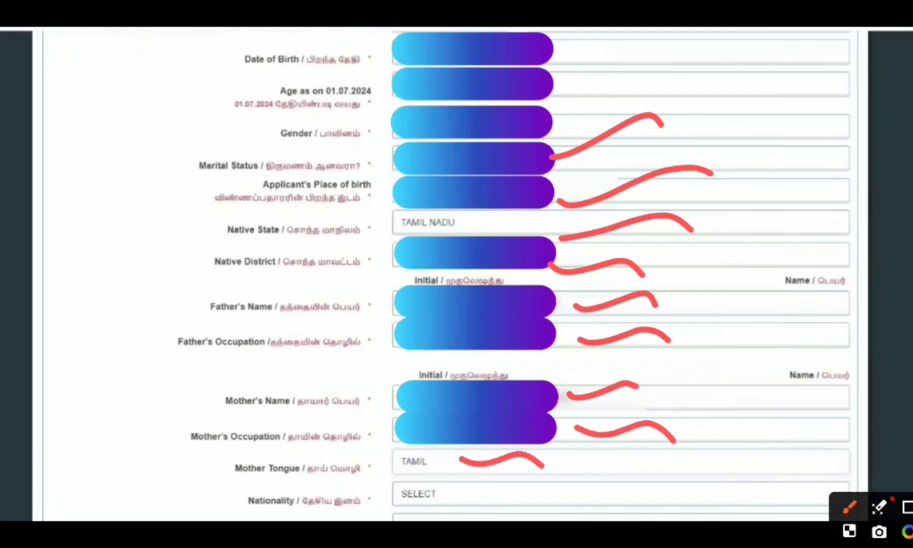
{"action": "left_click_drag", "start_coordinate": [458, 493], "coordinate": [568, 490]}
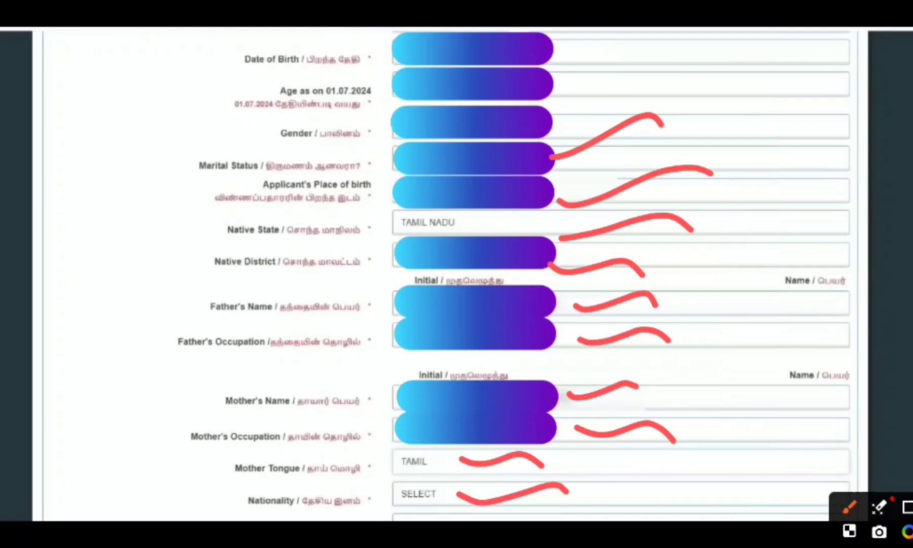
{"action": "key", "text": "Escape"}
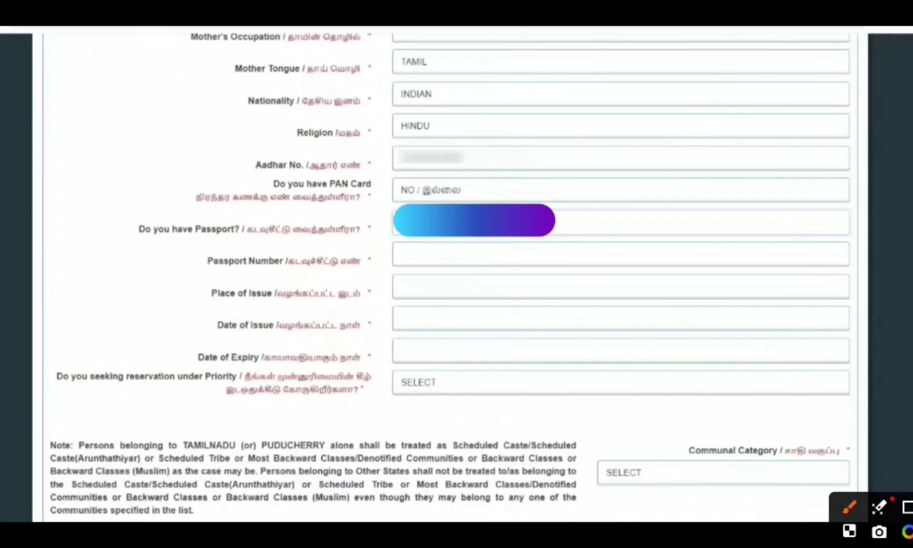
Draw red strokes beside the Mother Tongue, Nationality, Religion, Aadhar No. and PAN Card fields
{"action": "left_click_drag", "start_coordinate": [453, 62], "coordinate": [514, 34]}
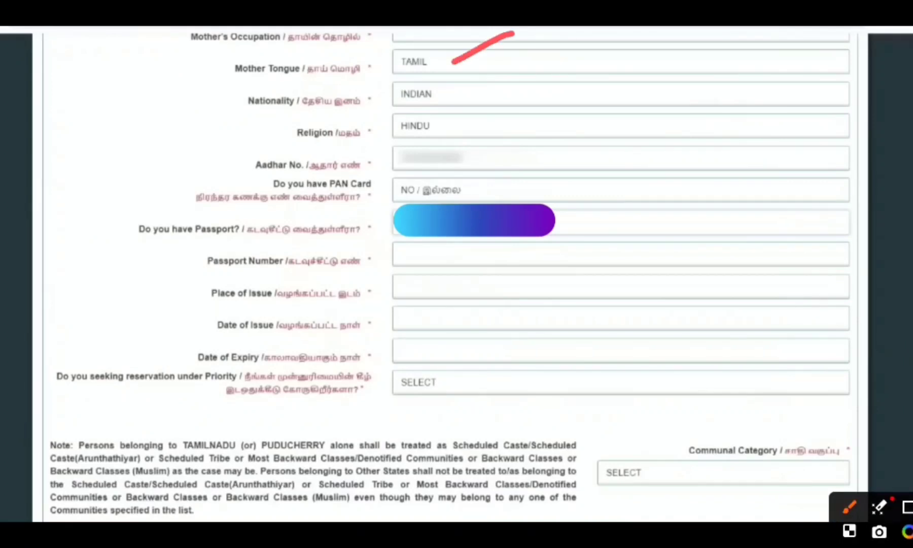
{"action": "left_click_drag", "start_coordinate": [475, 101], "coordinate": [545, 57]}
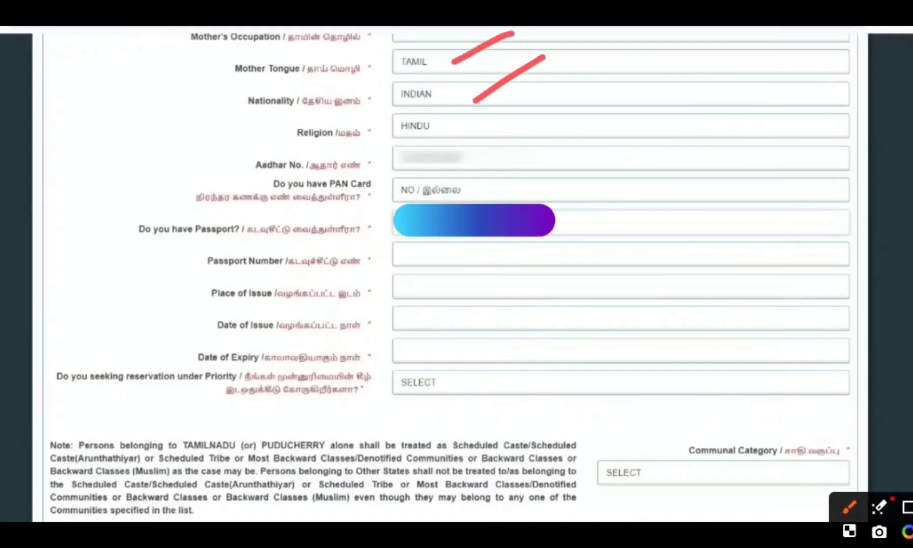
{"action": "left_click_drag", "start_coordinate": [478, 158], "coordinate": [576, 93]}
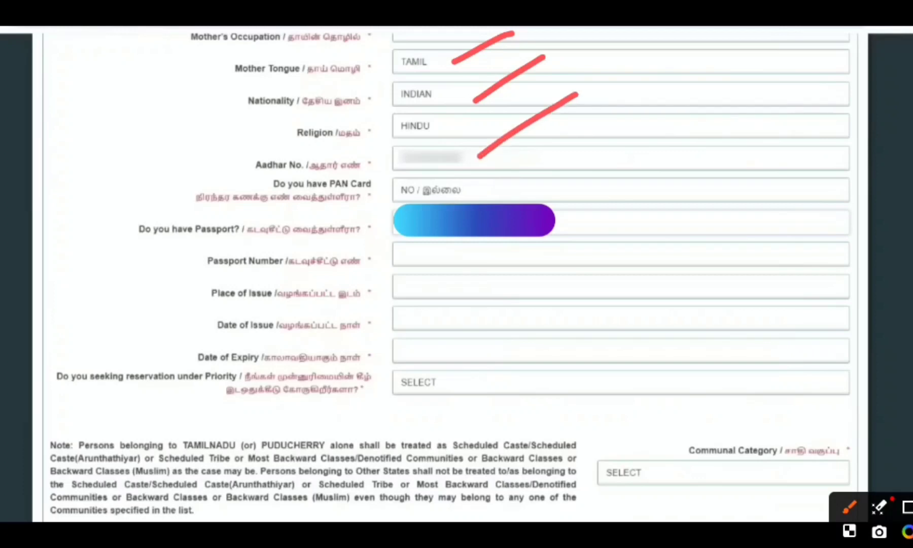
{"action": "left_click_drag", "start_coordinate": [456, 139], "coordinate": [528, 98]}
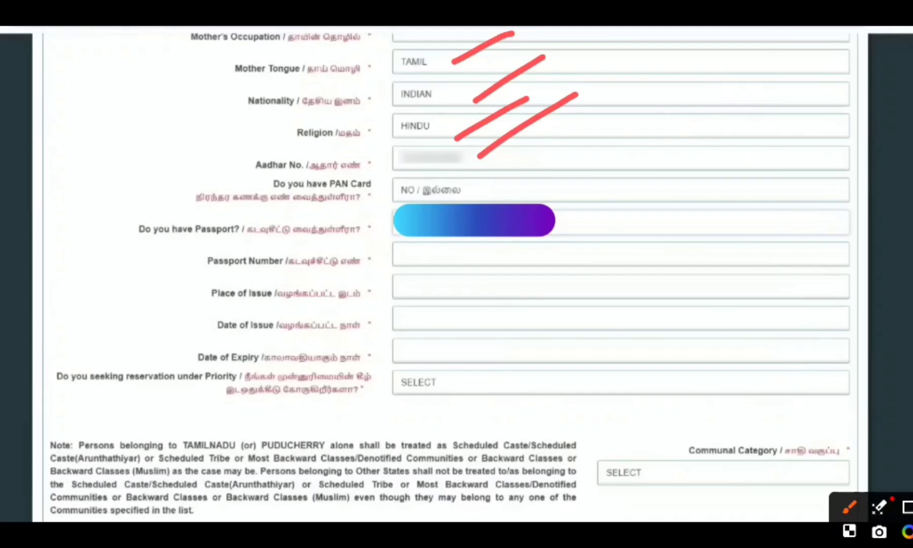
{"action": "left_click_drag", "start_coordinate": [549, 190], "coordinate": [660, 151]}
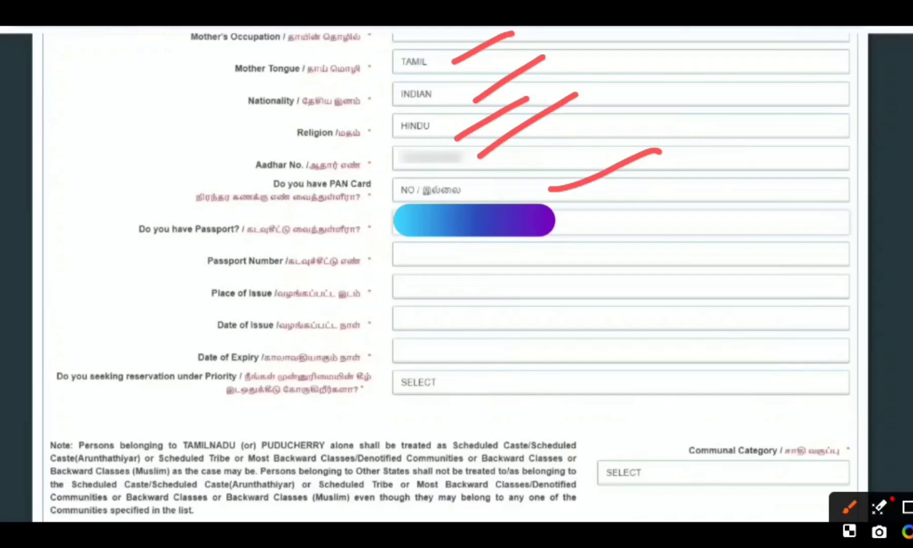
Mark the passport question and the Passport Number, Place of Issue, Date of Issue and Date of Expiry fields with red strokes
{"action": "left_click_drag", "start_coordinate": [559, 229], "coordinate": [679, 205]}
{"action": "left_click_drag", "start_coordinate": [476, 263], "coordinate": [531, 249]}
{"action": "left_click_drag", "start_coordinate": [490, 298], "coordinate": [530, 283]}
{"action": "left_click_drag", "start_coordinate": [496, 331], "coordinate": [563, 310]}
{"action": "left_click_drag", "start_coordinate": [492, 349], "coordinate": [553, 345]}
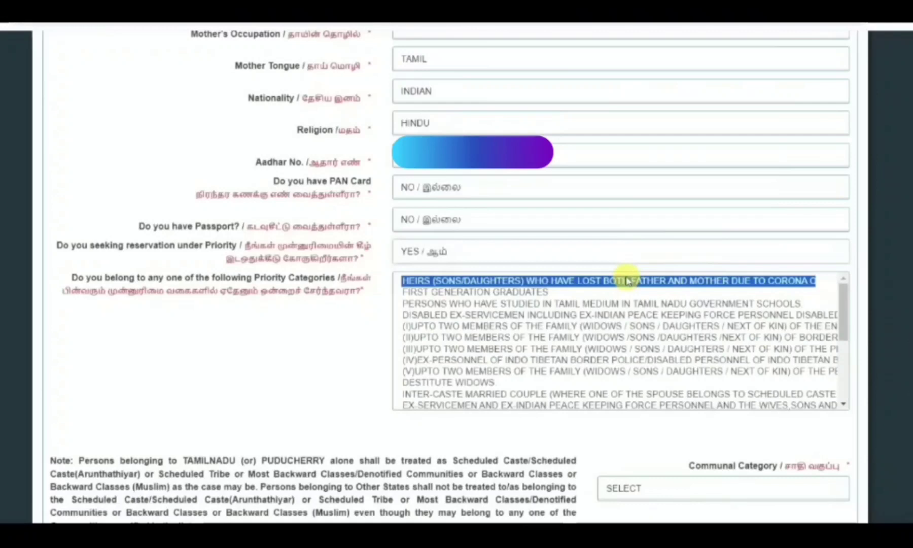
Tick the priority reservation answer, mark entries in the Priority Categories list, draw a downward arrow along its scrollbar, and exit the annotation
{"action": "left_click_drag", "start_coordinate": [470, 247], "coordinate": [588, 234]}
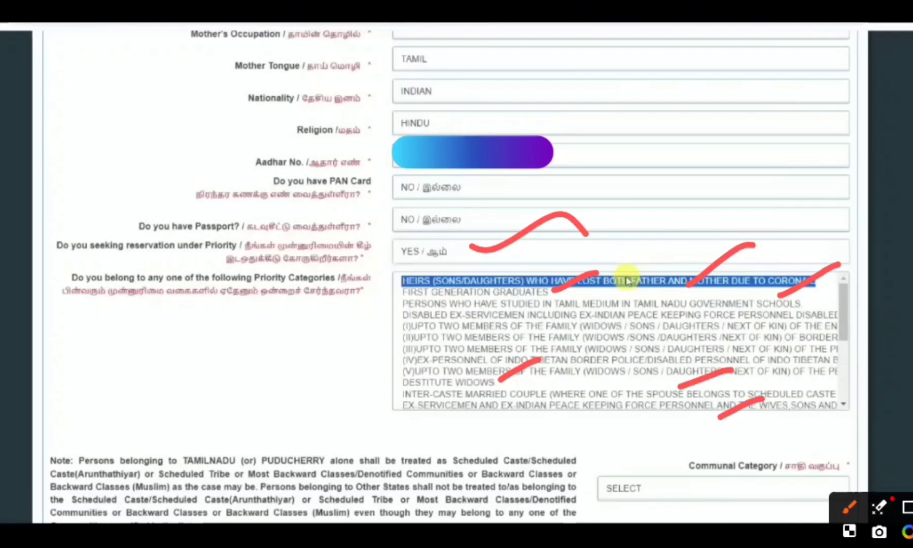
{"action": "left_click_drag", "start_coordinate": [840, 307], "coordinate": [835, 393]}
{"action": "left_click_drag", "start_coordinate": [813, 364], "coordinate": [835, 394]}
{"action": "left_click_drag", "start_coordinate": [865, 354], "coordinate": [835, 394]}
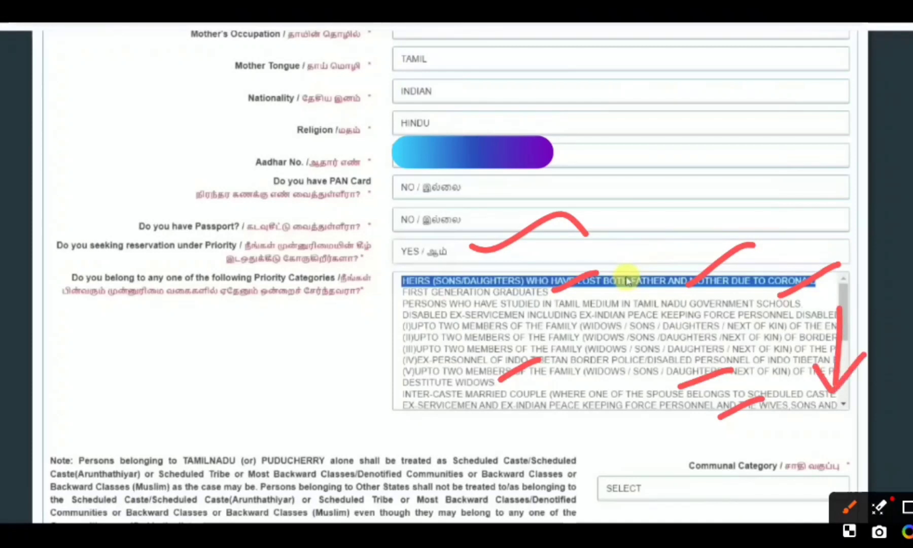
{"action": "key", "text": "Escape"}
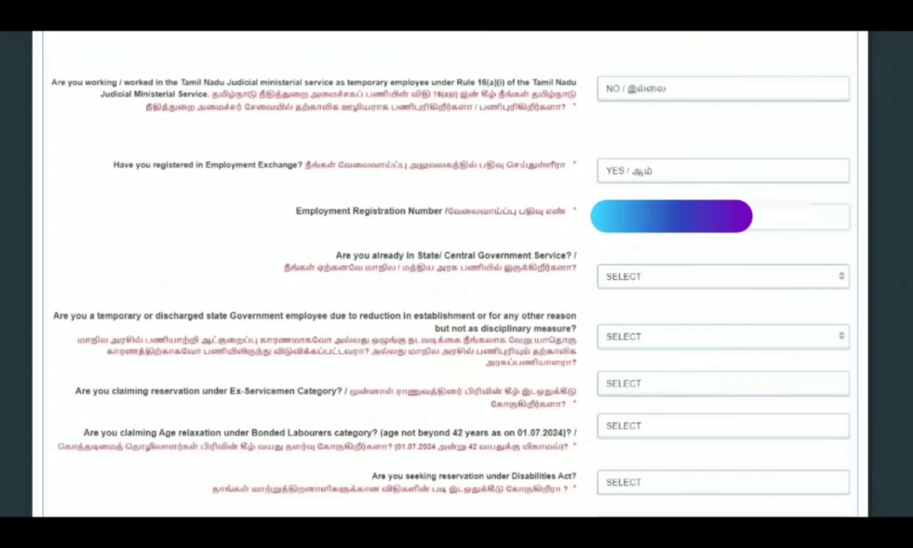
Draw red strokes on the Employment Exchange, Employment Registration Number, State/Central Government Service and temporary or discharged state employee fields
{"action": "mouse_move", "coordinate": [667, 173]}
{"action": "left_mouse_down"}
{"action": "mouse_move", "coordinate": [728, 142]}
{"action": "mouse_move", "coordinate": [771, 150]}
{"action": "left_mouse_up"}
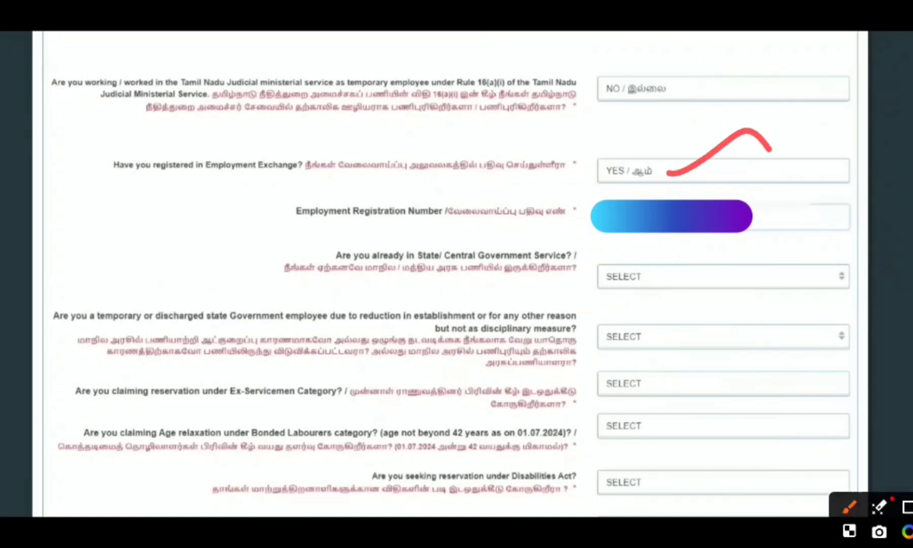
{"action": "left_click_drag", "start_coordinate": [724, 219], "coordinate": [837, 213]}
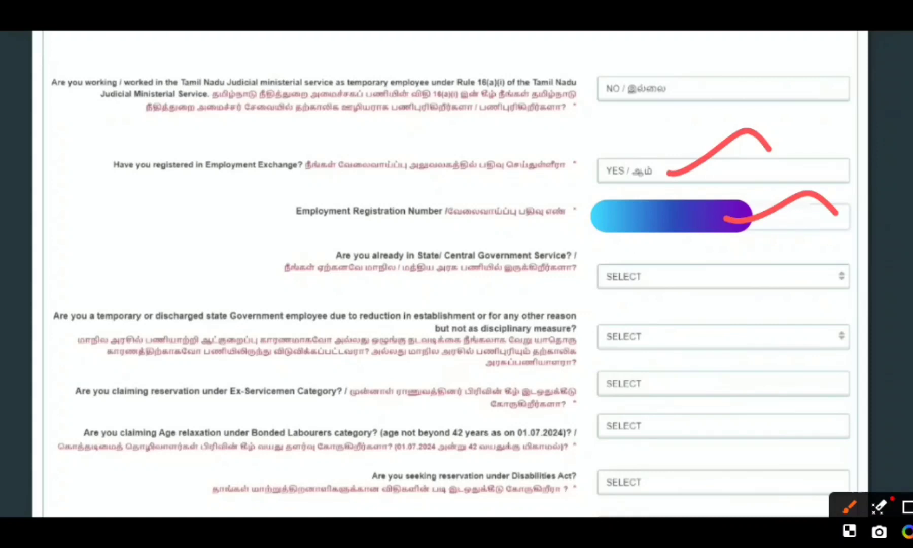
{"action": "left_click_drag", "start_coordinate": [670, 284], "coordinate": [785, 277]}
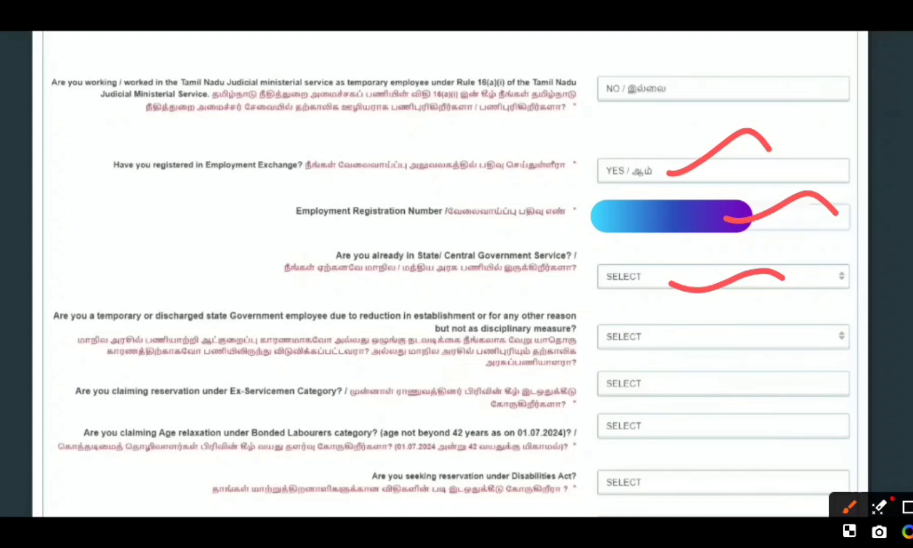
{"action": "left_click_drag", "start_coordinate": [732, 339], "coordinate": [849, 314]}
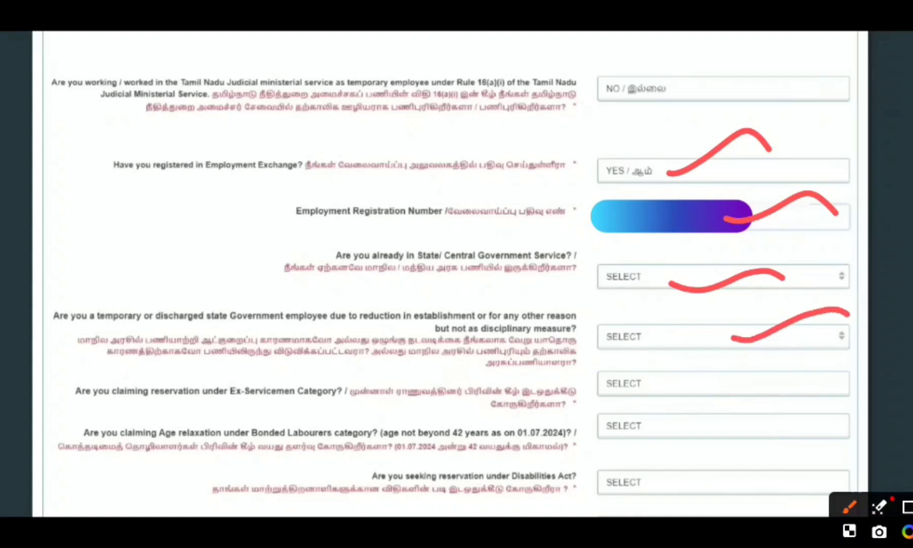
Mark the Ex-Servicemen, Bonded Labourers age relaxation and Disabilities Act reservation fields with red strokes, and exit the annotation
{"action": "left_click_drag", "start_coordinate": [717, 386], "coordinate": [850, 358]}
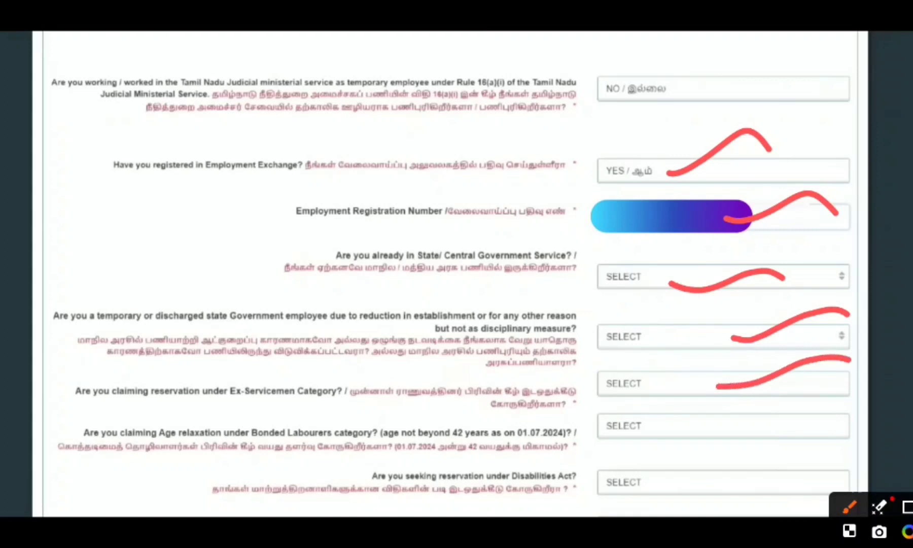
{"action": "left_click_drag", "start_coordinate": [712, 435], "coordinate": [816, 409]}
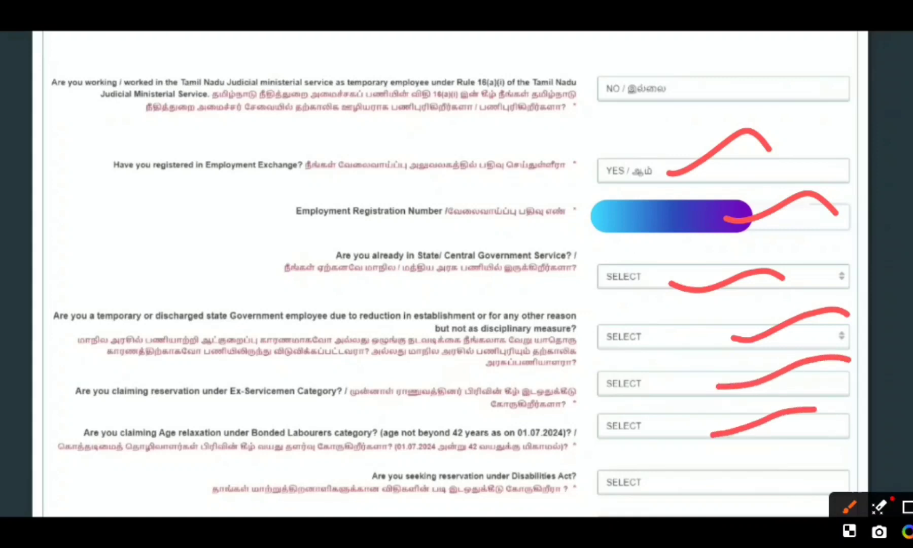
{"action": "left_click_drag", "start_coordinate": [703, 492], "coordinate": [802, 475]}
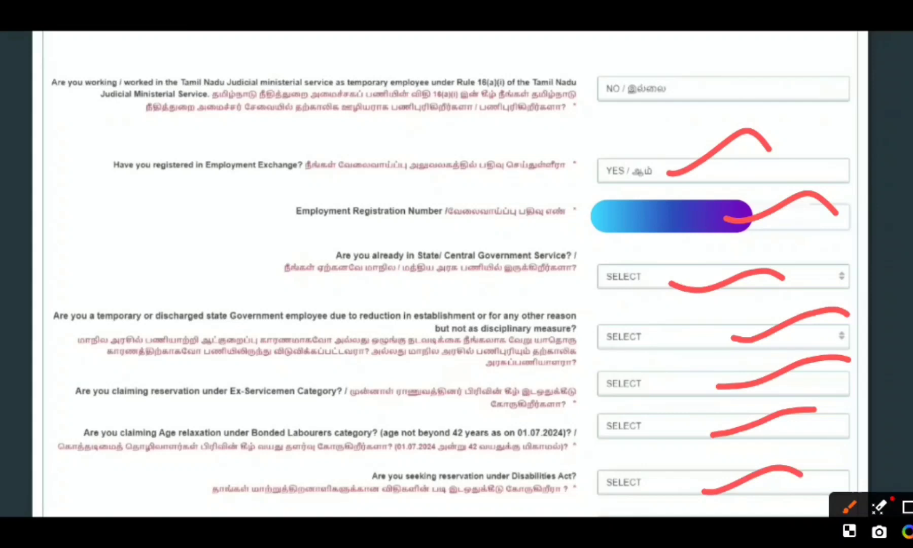
{"action": "key", "text": "Escape"}
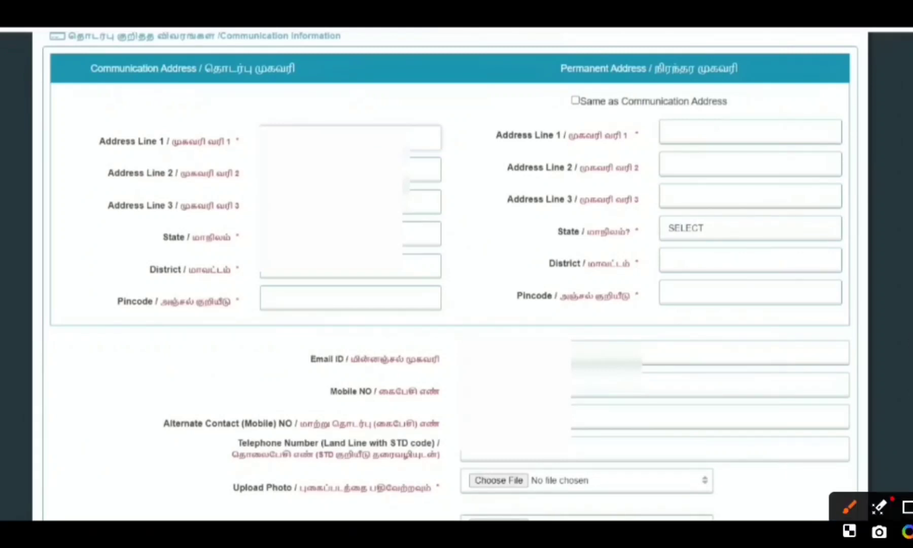
Draw red strokes beside the Email ID, Mobile NO and Alternate Contact fields in the Communication Information section
{"action": "left_click_drag", "start_coordinate": [502, 371], "coordinate": [591, 316]}
{"action": "left_click_drag", "start_coordinate": [539, 383], "coordinate": [630, 345]}
{"action": "left_click_drag", "start_coordinate": [529, 432], "coordinate": [656, 399]}
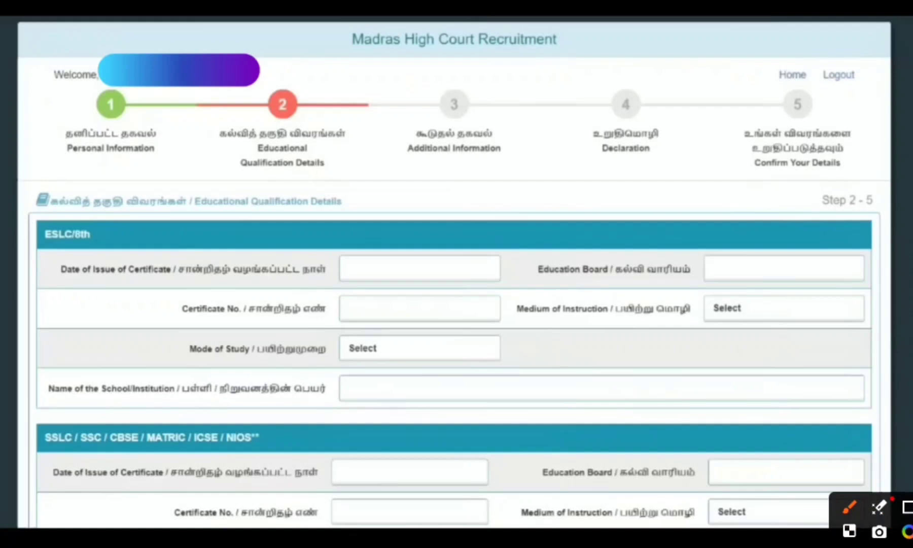
Mark the ESLC/8th certificate date, certificate number, board, medium, mode of study and school name fields with red strokes, and exit the annotation
{"action": "mouse_move", "coordinate": [414, 264]}
{"action": "left_mouse_down"}
{"action": "mouse_move", "coordinate": [493, 232]}
{"action": "mouse_move", "coordinate": [504, 236]}
{"action": "left_mouse_up"}
{"action": "left_click_drag", "start_coordinate": [434, 314], "coordinate": [526, 282]}
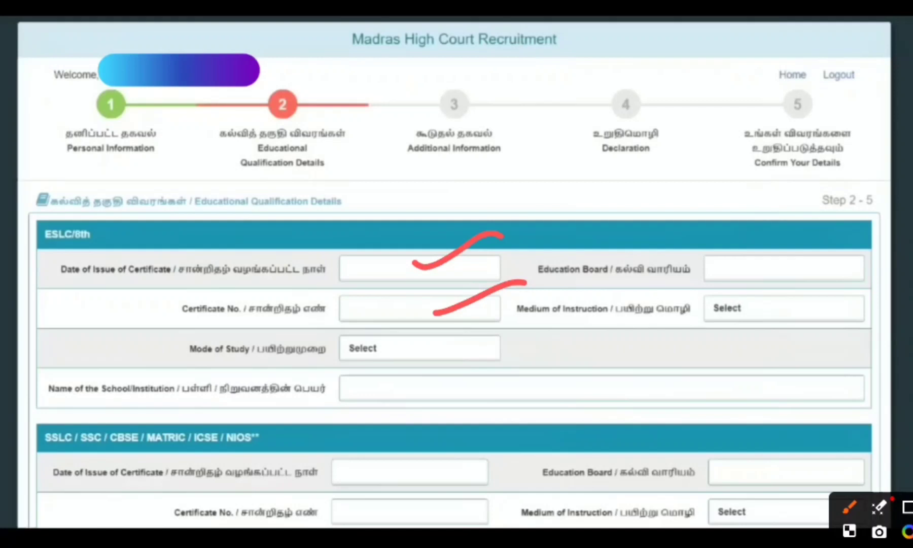
{"action": "mouse_move", "coordinate": [759, 269]}
{"action": "left_mouse_down"}
{"action": "mouse_move", "coordinate": [860, 236]}
{"action": "mouse_move", "coordinate": [877, 244]}
{"action": "left_mouse_up"}
{"action": "left_click_drag", "start_coordinate": [744, 320], "coordinate": [876, 292]}
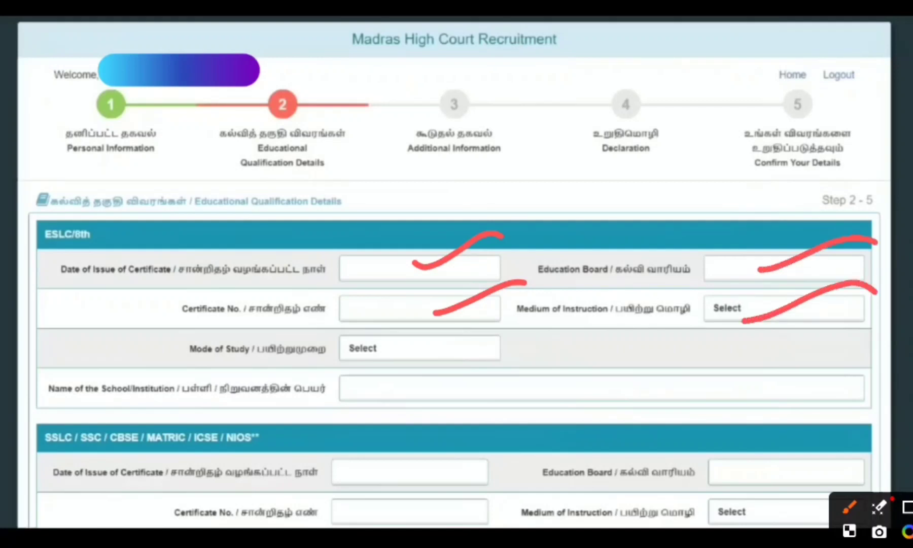
{"action": "left_click_drag", "start_coordinate": [456, 350], "coordinate": [557, 347]}
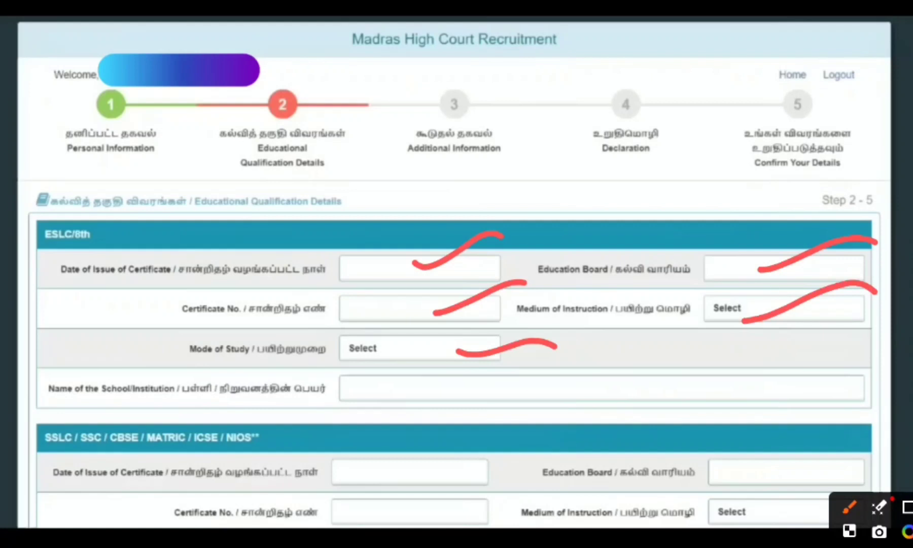
{"action": "left_click_drag", "start_coordinate": [543, 393], "coordinate": [665, 388]}
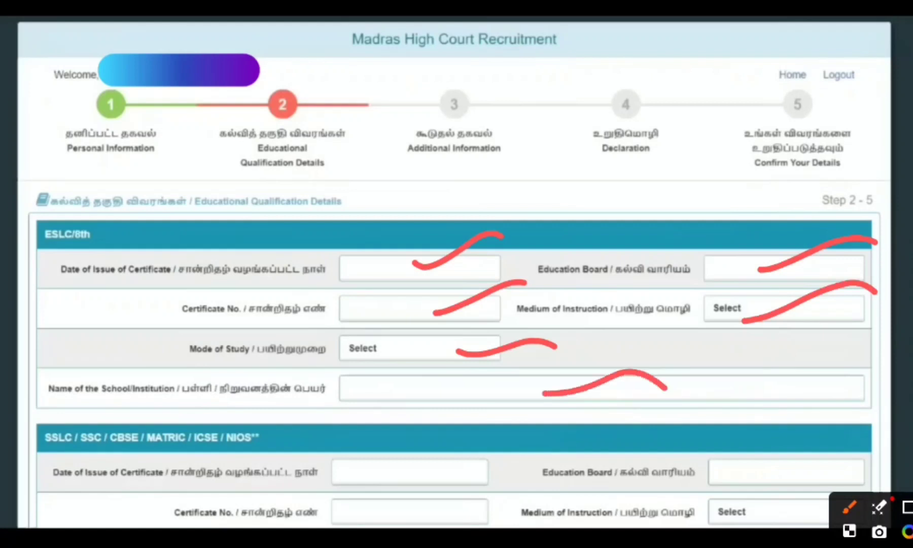
{"action": "key", "text": "Escape"}
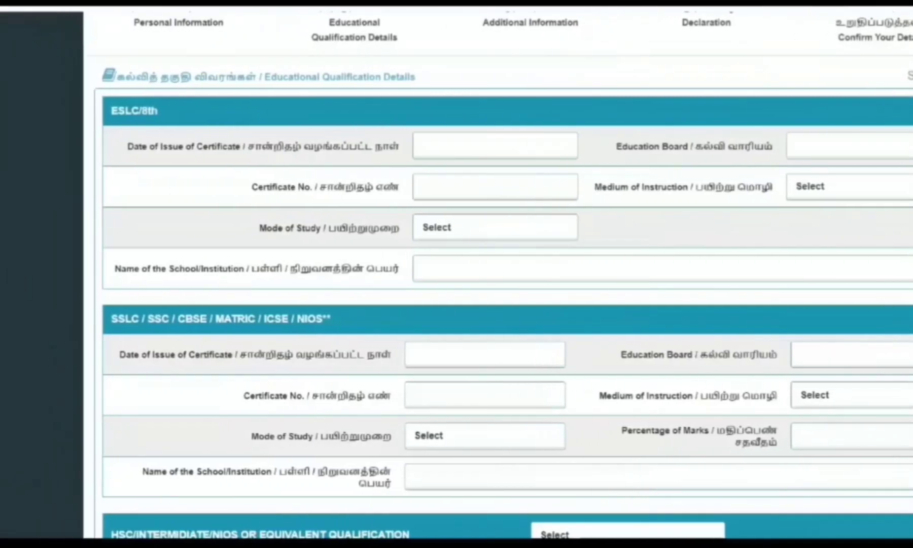
Draw red strokes over the To Read, To Write and To Speak headings of the Language Proficiency table
{"action": "left_click", "coordinate": [502, 99]}
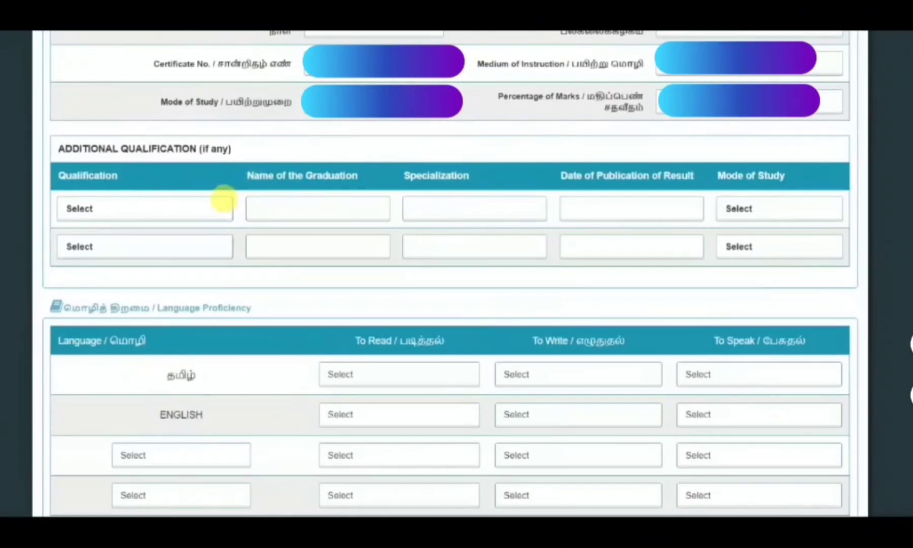
{"action": "left_click_drag", "start_coordinate": [407, 329], "coordinate": [512, 278]}
{"action": "left_click_drag", "start_coordinate": [561, 339], "coordinate": [659, 294]}
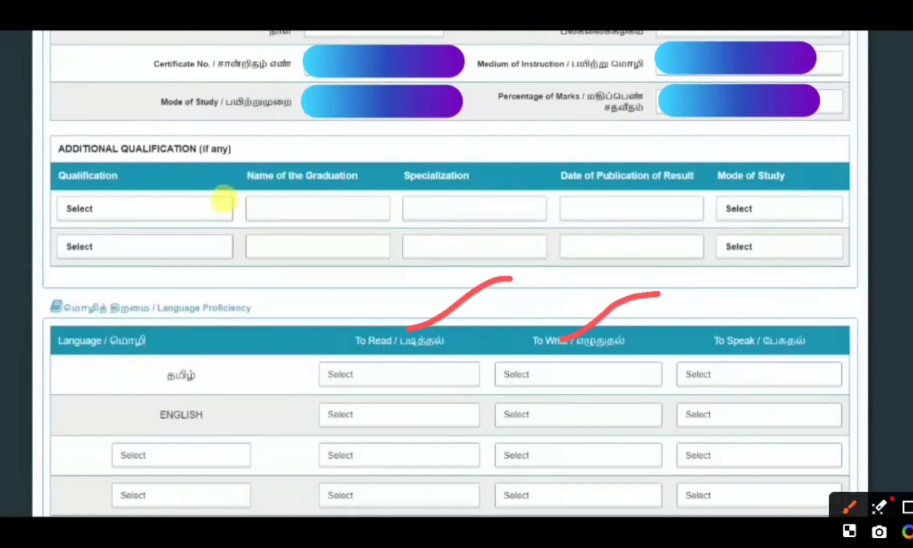
{"action": "left_click_drag", "start_coordinate": [780, 339], "coordinate": [876, 297]}
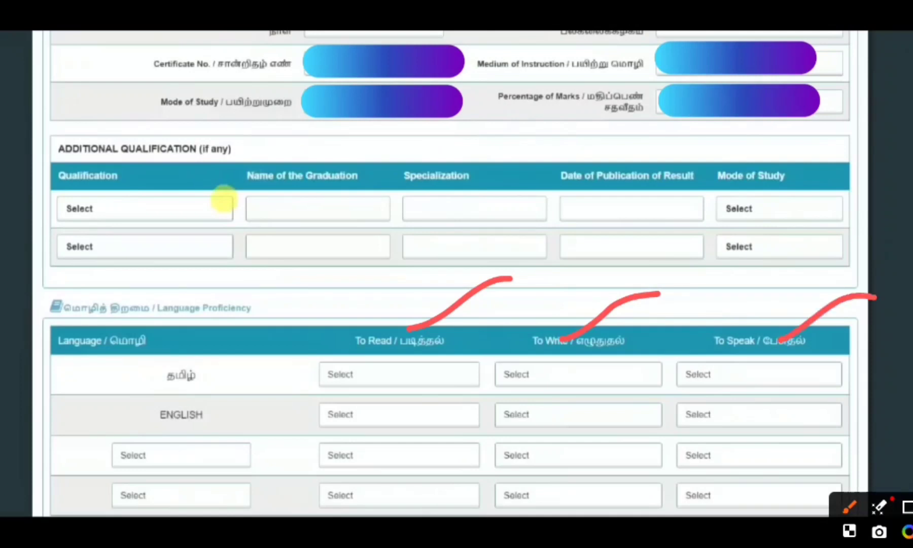
Draw short red strokes across the Tamil and English rows of the Language Proficiency table
{"action": "left_click_drag", "start_coordinate": [421, 385], "coordinate": [453, 374]}
{"action": "left_click_drag", "start_coordinate": [526, 389], "coordinate": [580, 363]}
{"action": "left_click_drag", "start_coordinate": [611, 398], "coordinate": [677, 363]}
{"action": "left_click_drag", "start_coordinate": [447, 440], "coordinate": [474, 431]}
{"action": "left_click_drag", "start_coordinate": [574, 413], "coordinate": [627, 374]}
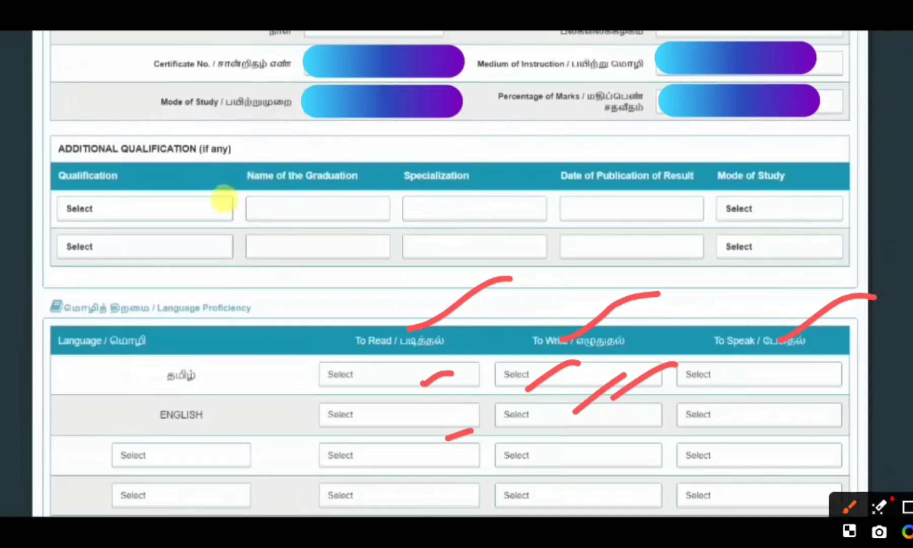
Mark the two additional language selection fields and the Save / Next Step control below Experience Details with red strokes
{"action": "left_click_drag", "start_coordinate": [193, 452], "coordinate": [246, 438]}
{"action": "left_click_drag", "start_coordinate": [234, 482], "coordinate": [283, 474]}
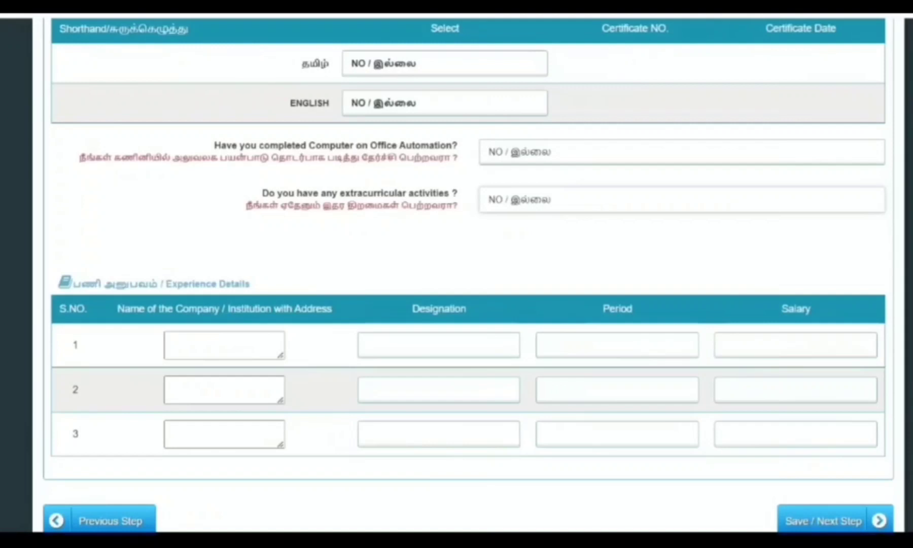
{"action": "left_click_drag", "start_coordinate": [828, 513], "coordinate": [891, 496]}
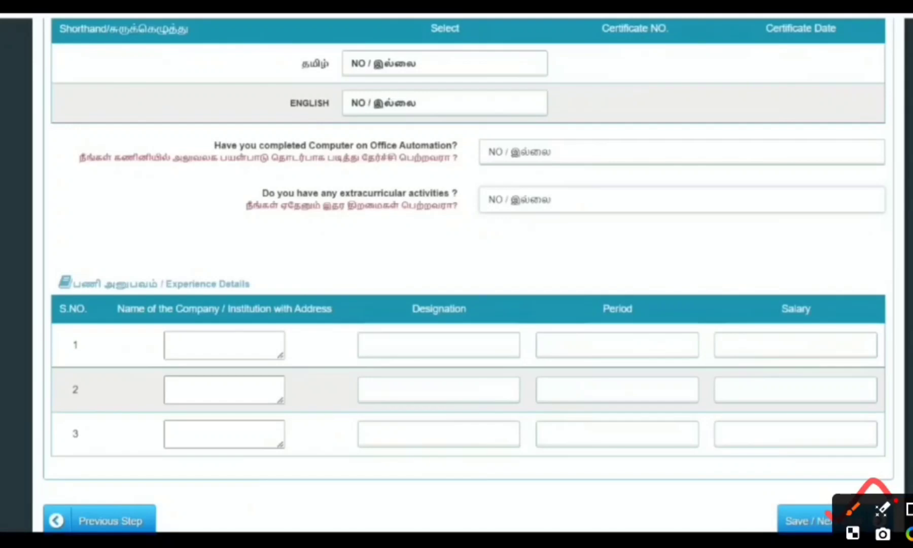
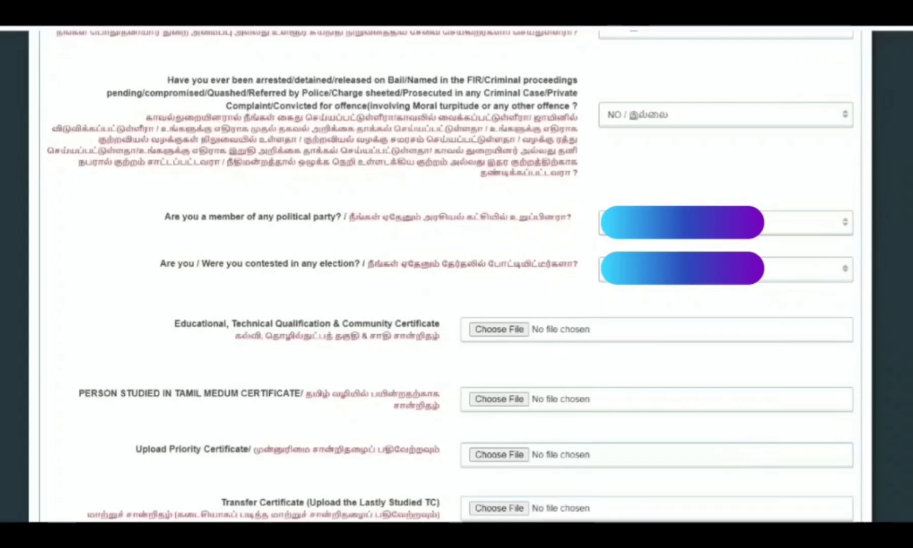
Draw three red ticks above the Educational, Technical Qualification & Community Certificate label, and circle and tick its file upload field
{"action": "left_click_drag", "start_coordinate": [196, 300], "coordinate": [293, 262]}
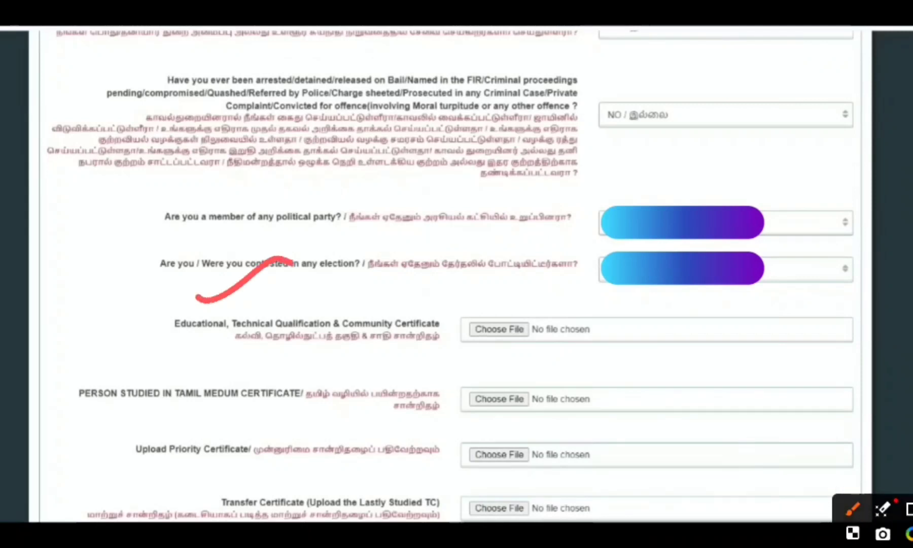
{"action": "mouse_move", "coordinate": [286, 306]}
{"action": "left_mouse_down"}
{"action": "mouse_move", "coordinate": [378, 281]}
{"action": "mouse_move", "coordinate": [475, 295]}
{"action": "left_mouse_up"}
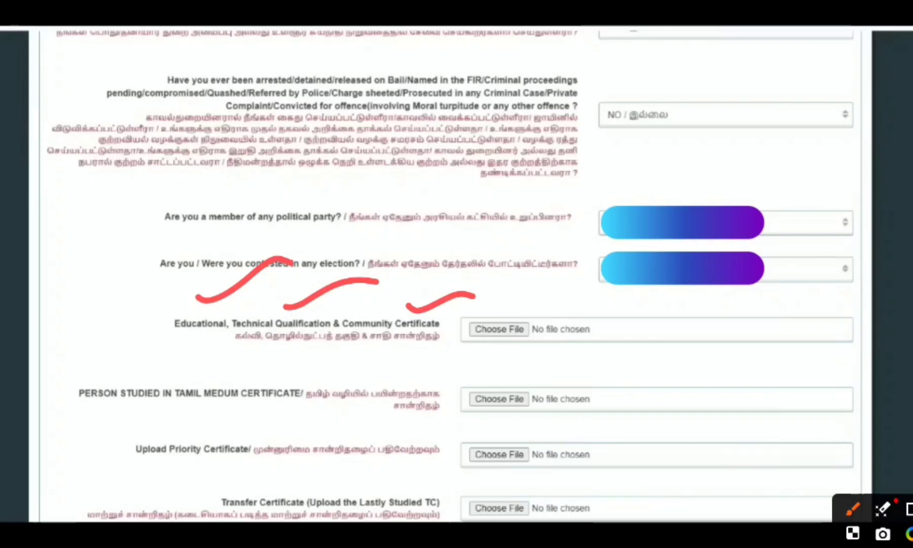
{"action": "mouse_move", "coordinate": [520, 352]}
{"action": "left_mouse_down"}
{"action": "mouse_move", "coordinate": [467, 325]}
{"action": "mouse_move", "coordinate": [648, 345]}
{"action": "left_mouse_up"}
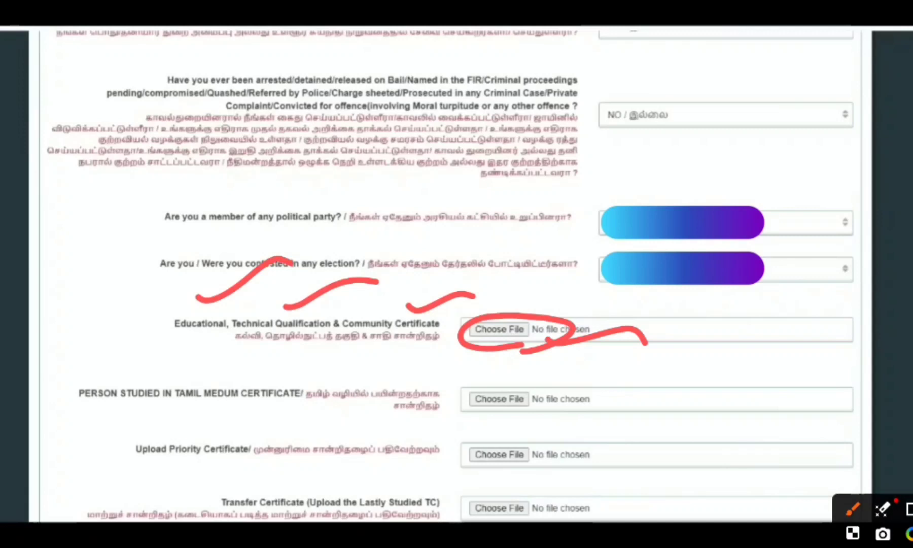
Draw red strokes on the Tamil medium, Priority and Transfer Certificate upload fields, and one more across the certificate upload area
{"action": "left_click_drag", "start_coordinate": [524, 401], "coordinate": [627, 396]}
{"action": "mouse_move", "coordinate": [536, 453]}
{"action": "left_mouse_down"}
{"action": "mouse_move", "coordinate": [596, 440]}
{"action": "mouse_move", "coordinate": [680, 447]}
{"action": "left_mouse_up"}
{"action": "left_click_drag", "start_coordinate": [628, 519], "coordinate": [739, 509]}
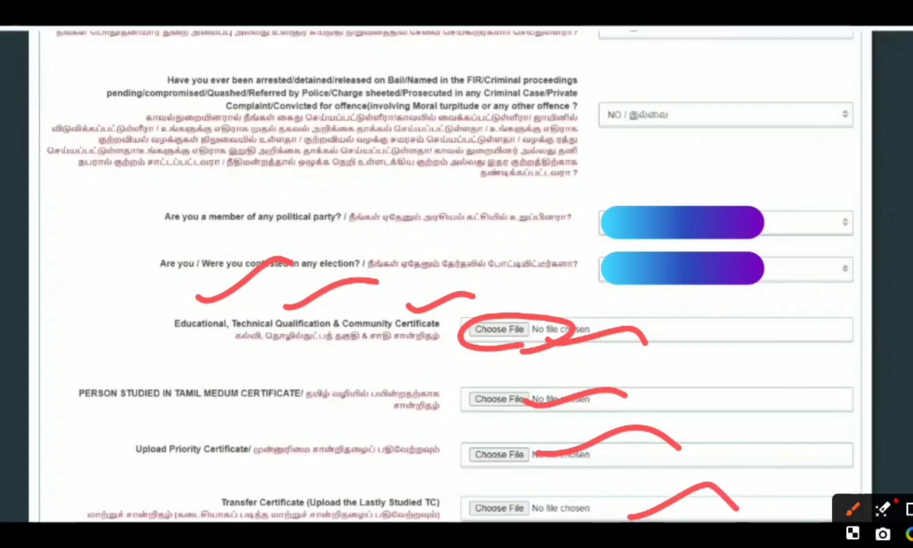
{"action": "left_click_drag", "start_coordinate": [305, 305], "coordinate": [609, 304]}
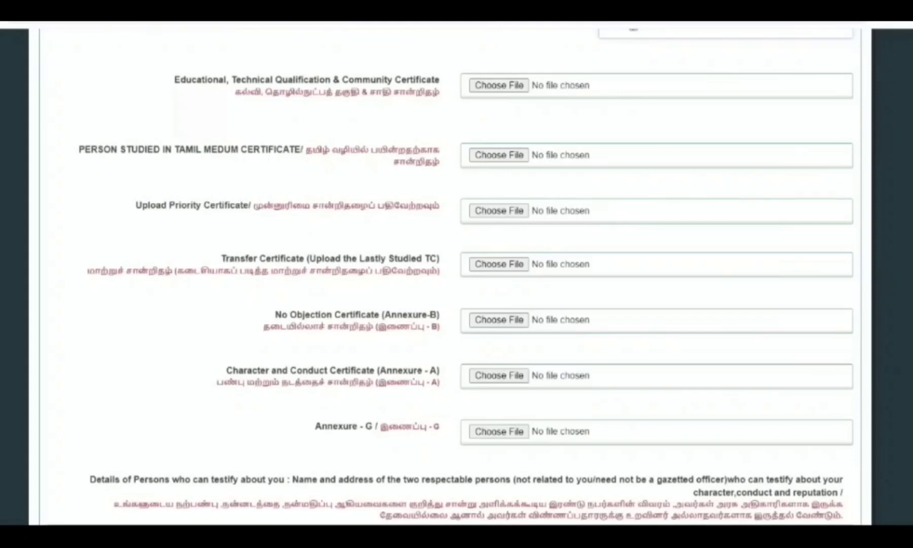
Tick the first testifying person's Name, Designation and Department, Mobile NO and Address fields in red
{"action": "scroll", "coordinate": [457, 277], "scroll_direction": "down", "scroll_amount": 4}
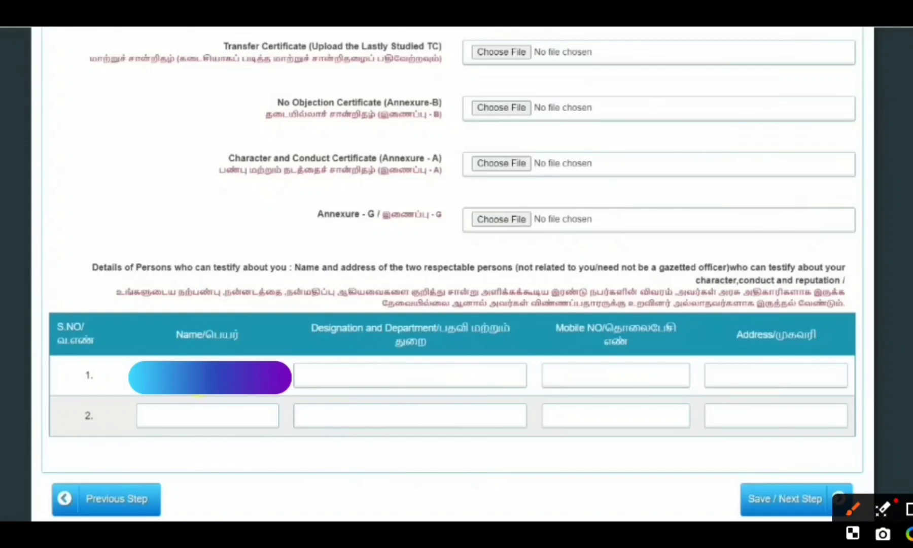
{"action": "left_click_drag", "start_coordinate": [220, 381], "coordinate": [315, 348]}
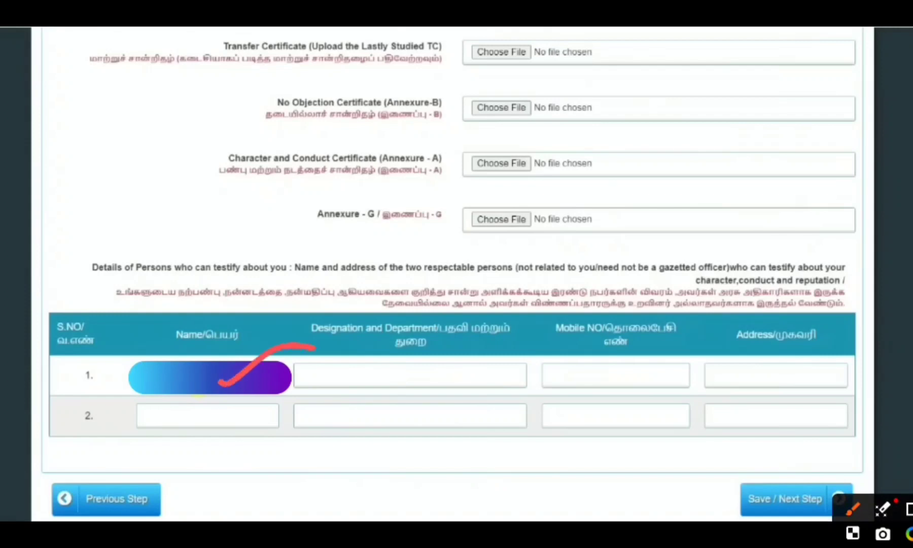
{"action": "left_click_drag", "start_coordinate": [417, 382], "coordinate": [516, 371]}
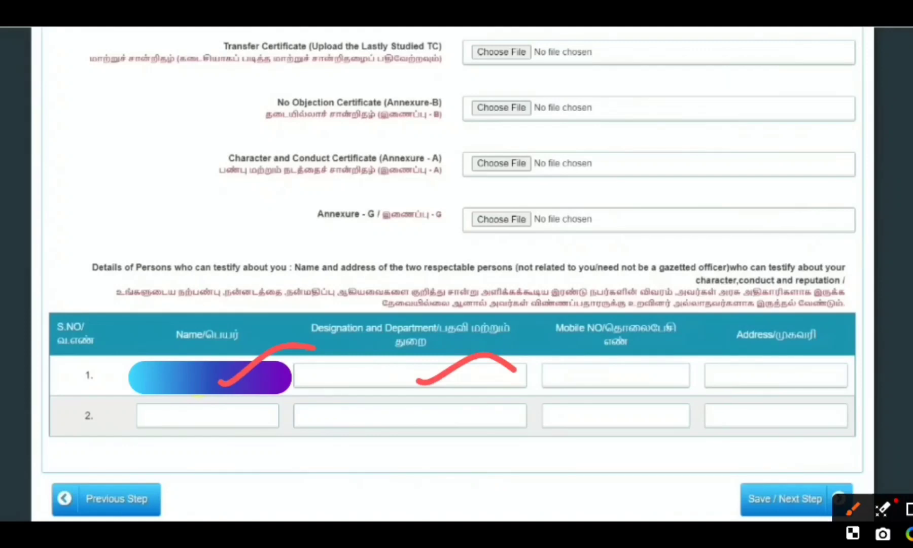
{"action": "mouse_move", "coordinate": [618, 355]}
{"action": "left_mouse_down"}
{"action": "mouse_move", "coordinate": [628, 364]}
{"action": "mouse_move", "coordinate": [720, 349]}
{"action": "left_mouse_up"}
{"action": "left_click_drag", "start_coordinate": [780, 385], "coordinate": [859, 365]}
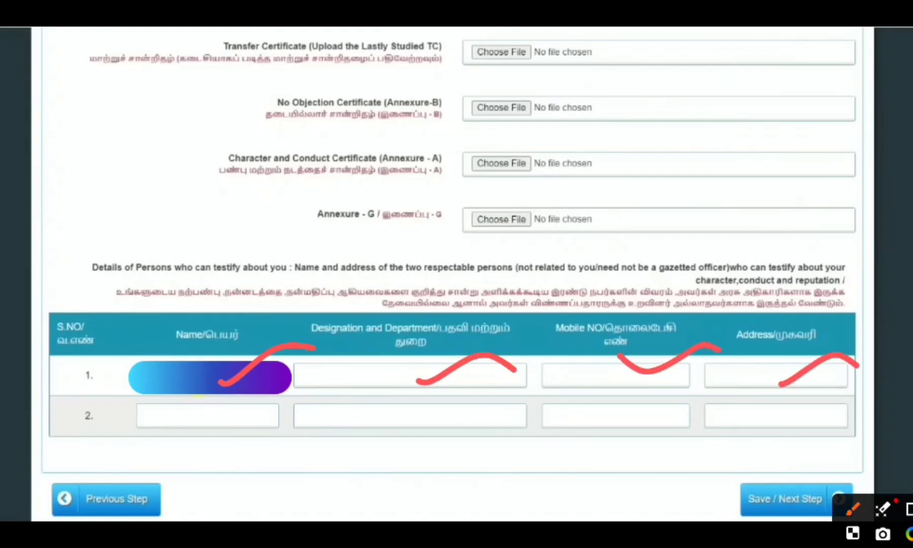
Tick the Save / Next Step control in red and mark the second testifying person's designation and mobile number fields
{"action": "left_click_drag", "start_coordinate": [722, 501], "coordinate": [822, 472]}
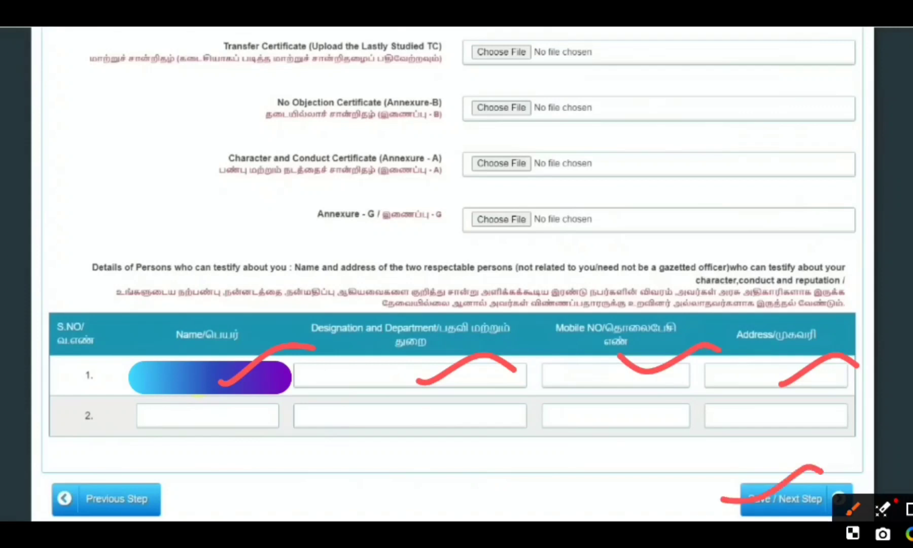
{"action": "left_click_drag", "start_coordinate": [496, 410], "coordinate": [506, 429]}
{"action": "left_click_drag", "start_coordinate": [655, 406], "coordinate": [661, 420]}
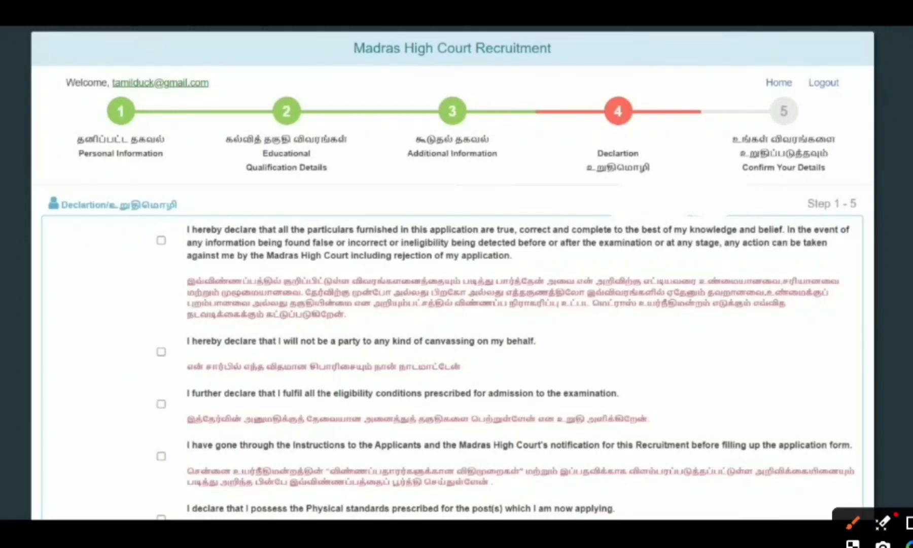
Draw short red marks beside the declaration statements' checkboxes on the Declaration page
{"action": "mouse_move", "coordinate": [155, 220]}
{"action": "left_mouse_down"}
{"action": "mouse_move", "coordinate": [171, 245]}
{"action": "mouse_move", "coordinate": [184, 231]}
{"action": "left_mouse_up"}
{"action": "mouse_move", "coordinate": [181, 312]}
{"action": "left_mouse_down"}
{"action": "mouse_move", "coordinate": [149, 375]}
{"action": "mouse_move", "coordinate": [195, 330]}
{"action": "left_mouse_up"}
{"action": "left_click_drag", "start_coordinate": [189, 394], "coordinate": [193, 390]}
{"action": "left_click_drag", "start_coordinate": [148, 462], "coordinate": [167, 435]}
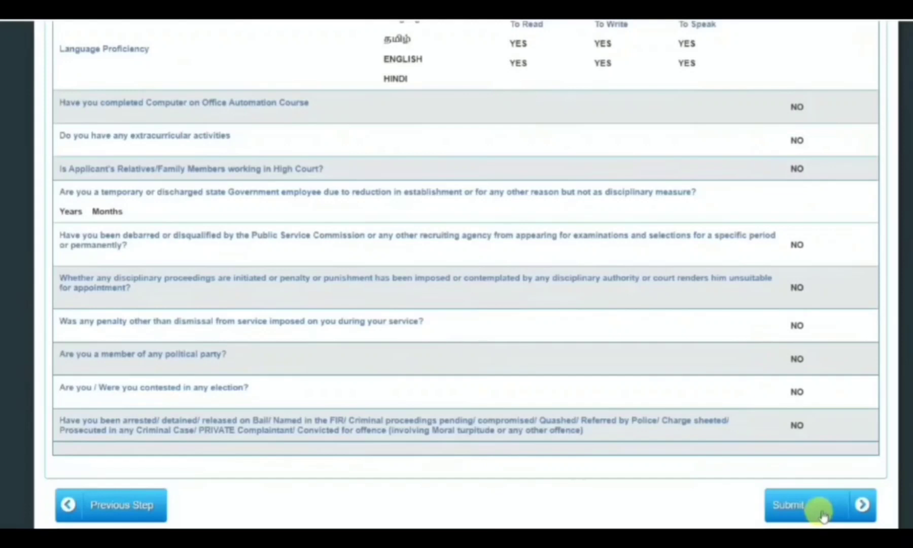
Submit the completed application and accept the alert about converting it to a PDF that cannot be modified
{"action": "left_click", "coordinate": [822, 514]}
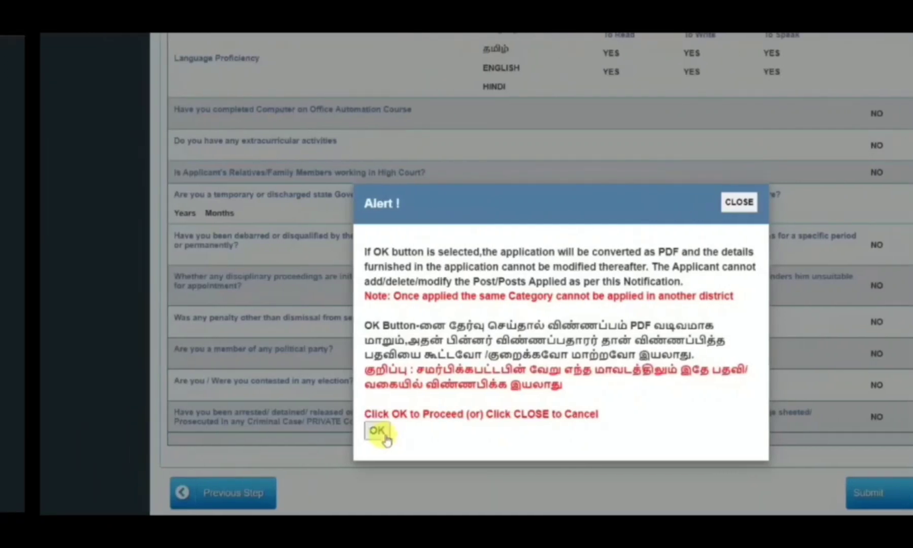
{"action": "left_click", "coordinate": [288, 433]}
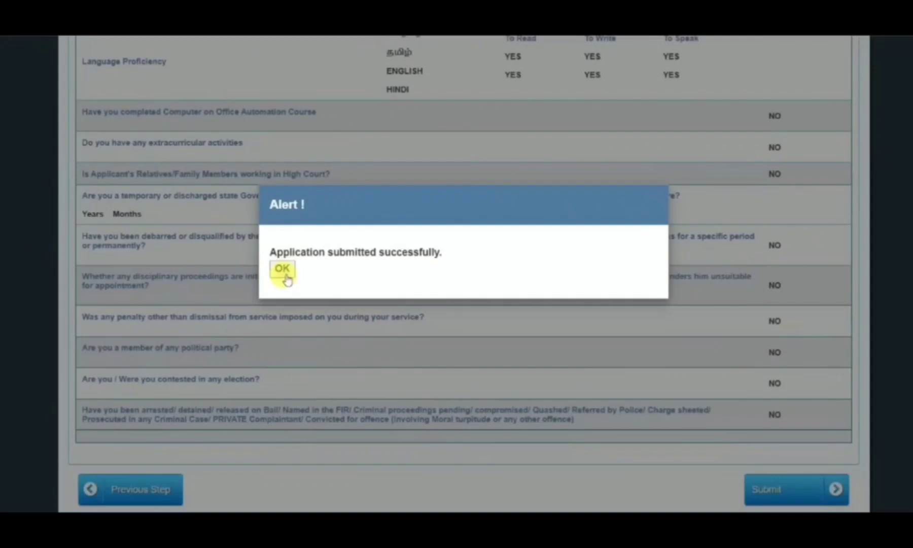
Dismiss the submission alert and mark notification 137's View, Challan and Upload Paid Challan options and its payment status in red
{"action": "left_click", "coordinate": [284, 272]}
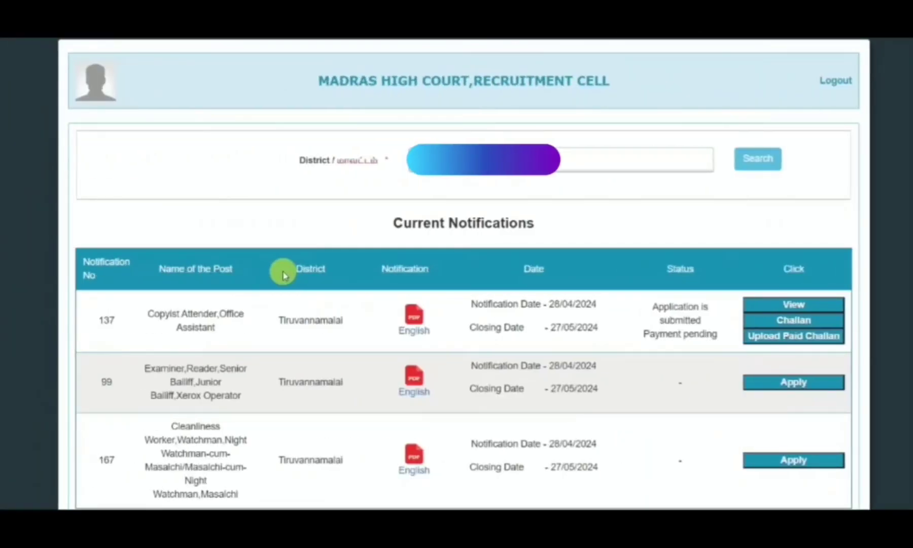
{"action": "left_click", "coordinate": [900, 389]}
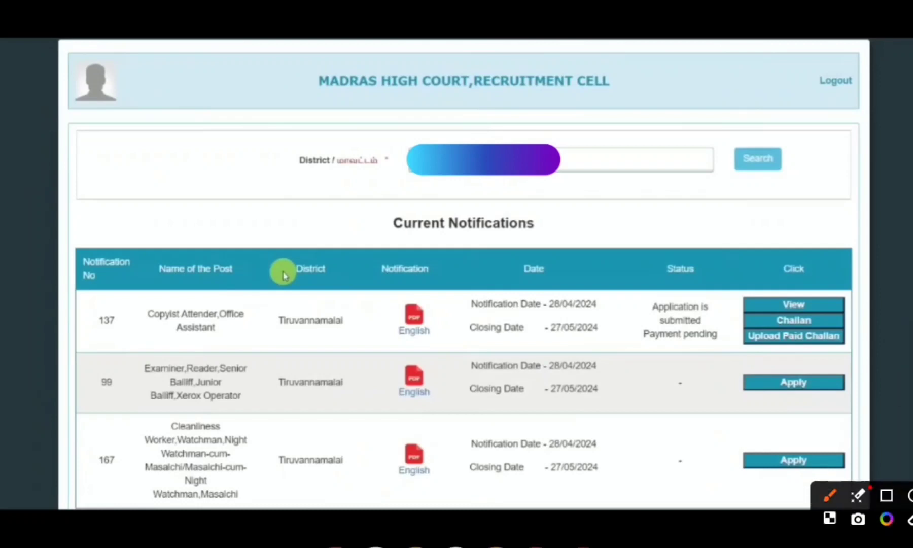
{"action": "mouse_move", "coordinate": [779, 274]}
{"action": "left_mouse_down"}
{"action": "mouse_move", "coordinate": [854, 287]}
{"action": "mouse_move", "coordinate": [864, 309]}
{"action": "mouse_move", "coordinate": [856, 285]}
{"action": "left_mouse_up"}
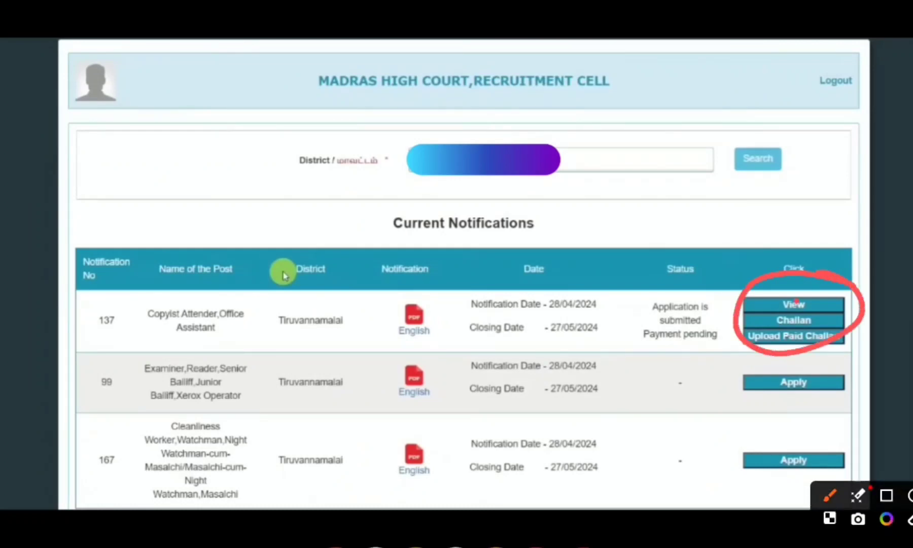
{"action": "mouse_move", "coordinate": [799, 282]}
{"action": "left_mouse_down"}
{"action": "mouse_move", "coordinate": [840, 300]}
{"action": "mouse_move", "coordinate": [812, 325]}
{"action": "mouse_move", "coordinate": [881, 347]}
{"action": "left_mouse_up"}
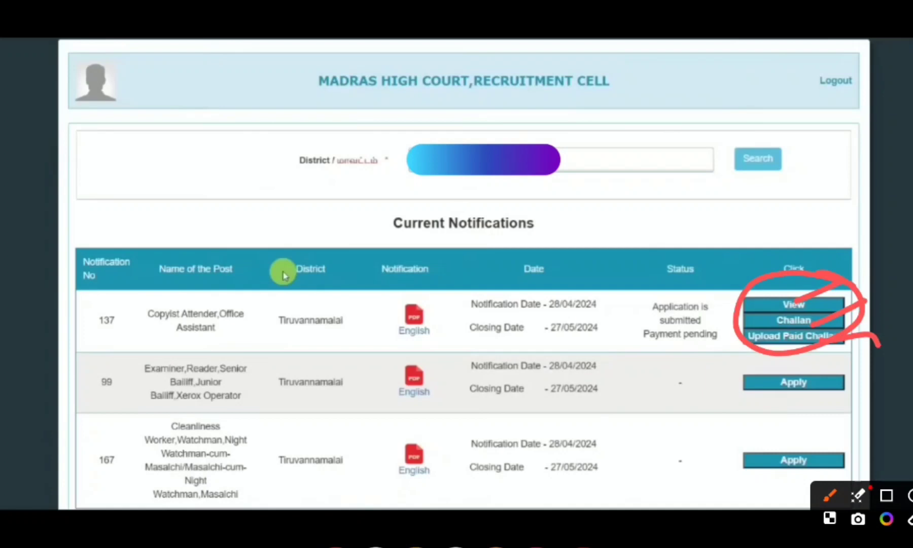
{"action": "mouse_move", "coordinate": [697, 321]}
{"action": "left_mouse_down"}
{"action": "mouse_move", "coordinate": [742, 317]}
{"action": "mouse_move", "coordinate": [756, 327]}
{"action": "left_mouse_up"}
{"action": "key", "text": "Escape"}
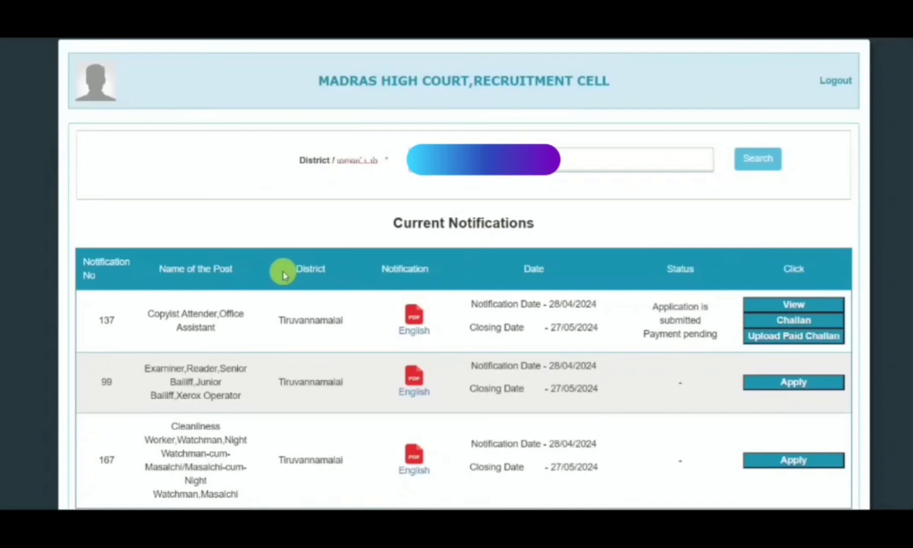
Sketch a slanted red challan outline divided into three adjoining sections over the Current Notifications table
{"action": "left_click", "coordinate": [898, 384]}
{"action": "mouse_move", "coordinate": [464, 290]}
{"action": "left_mouse_down"}
{"action": "mouse_move", "coordinate": [537, 388]}
{"action": "mouse_move", "coordinate": [598, 329]}
{"action": "mouse_move", "coordinate": [535, 371]}
{"action": "left_mouse_up"}
{"action": "mouse_move", "coordinate": [532, 210]}
{"action": "left_mouse_down"}
{"action": "mouse_move", "coordinate": [550, 200]}
{"action": "mouse_move", "coordinate": [678, 264]}
{"action": "mouse_move", "coordinate": [597, 339]}
{"action": "left_mouse_up"}
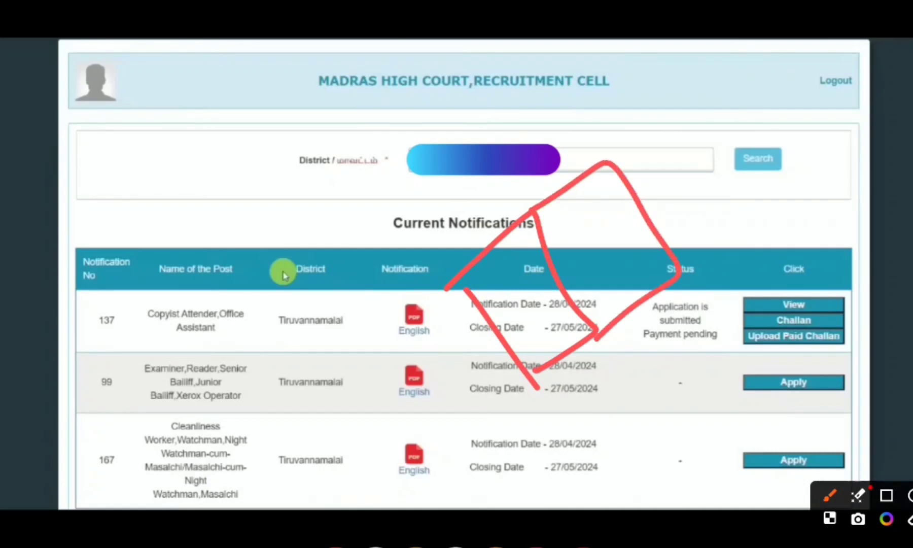
{"action": "mouse_move", "coordinate": [604, 162]}
{"action": "left_mouse_down"}
{"action": "mouse_move", "coordinate": [703, 151]}
{"action": "mouse_move", "coordinate": [662, 277]}
{"action": "left_mouse_up"}
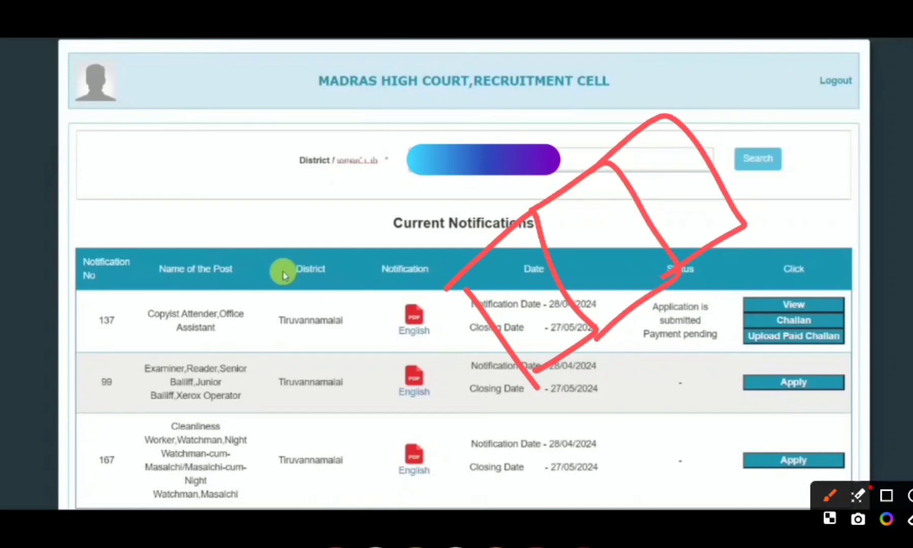
Add a header line, short marks, a loop in each section and an underline to the challan sketch, and clear the drawing
{"action": "mouse_move", "coordinate": [448, 290]}
{"action": "left_mouse_down"}
{"action": "mouse_move", "coordinate": [477, 320]}
{"action": "mouse_move", "coordinate": [502, 275]}
{"action": "mouse_move", "coordinate": [657, 148]}
{"action": "left_mouse_up"}
{"action": "left_click_drag", "start_coordinate": [483, 265], "coordinate": [503, 241]}
{"action": "left_click_drag", "start_coordinate": [575, 219], "coordinate": [584, 198]}
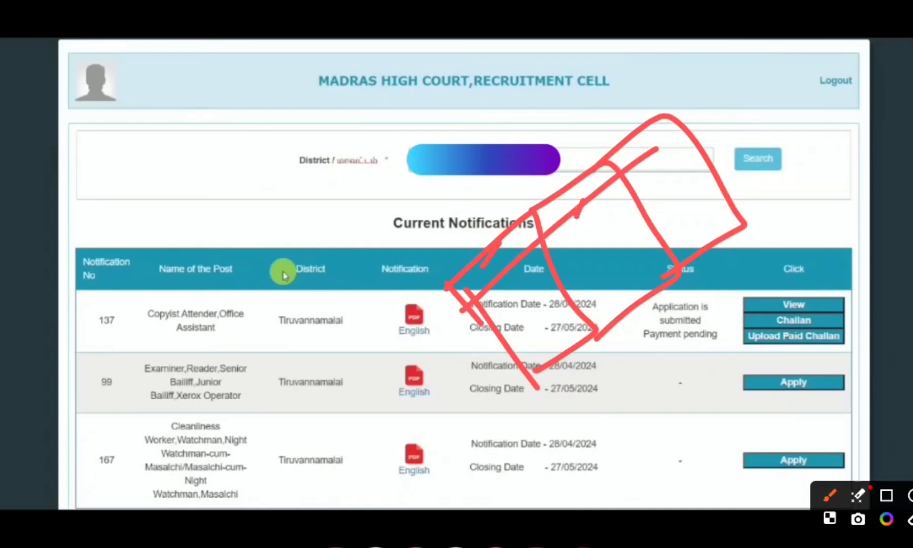
{"action": "left_click_drag", "start_coordinate": [656, 164], "coordinate": [673, 143]}
{"action": "mouse_move", "coordinate": [541, 283]}
{"action": "left_mouse_down"}
{"action": "mouse_move", "coordinate": [513, 309]}
{"action": "mouse_move", "coordinate": [560, 302]}
{"action": "mouse_move", "coordinate": [530, 270]}
{"action": "left_mouse_up"}
{"action": "mouse_move", "coordinate": [605, 229]}
{"action": "left_mouse_down"}
{"action": "mouse_move", "coordinate": [598, 232]}
{"action": "mouse_move", "coordinate": [629, 249]}
{"action": "mouse_move", "coordinate": [584, 237]}
{"action": "left_mouse_up"}
{"action": "mouse_move", "coordinate": [679, 178]}
{"action": "left_mouse_down"}
{"action": "mouse_move", "coordinate": [703, 212]}
{"action": "mouse_move", "coordinate": [725, 196]}
{"action": "left_mouse_up"}
{"action": "left_click_drag", "start_coordinate": [626, 126], "coordinate": [726, 168]}
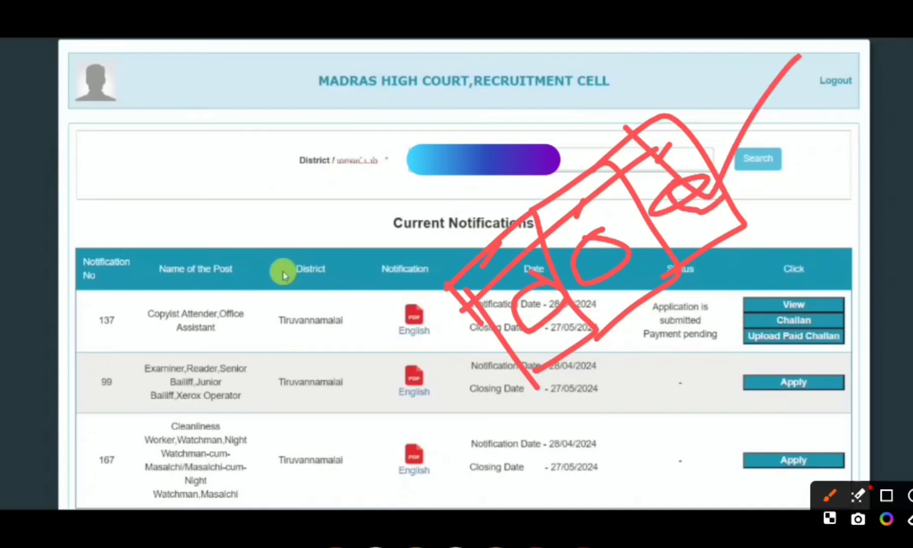
{"action": "mouse_move", "coordinate": [562, 358]}
{"action": "left_mouse_down"}
{"action": "mouse_move", "coordinate": [679, 306]}
{"action": "mouse_move", "coordinate": [564, 361]}
{"action": "left_mouse_up"}
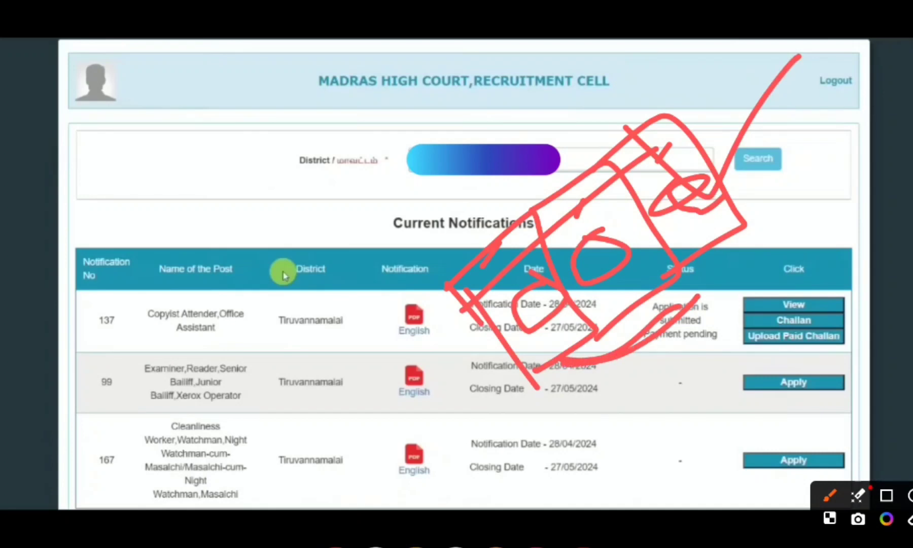
{"action": "key", "text": "Escape"}
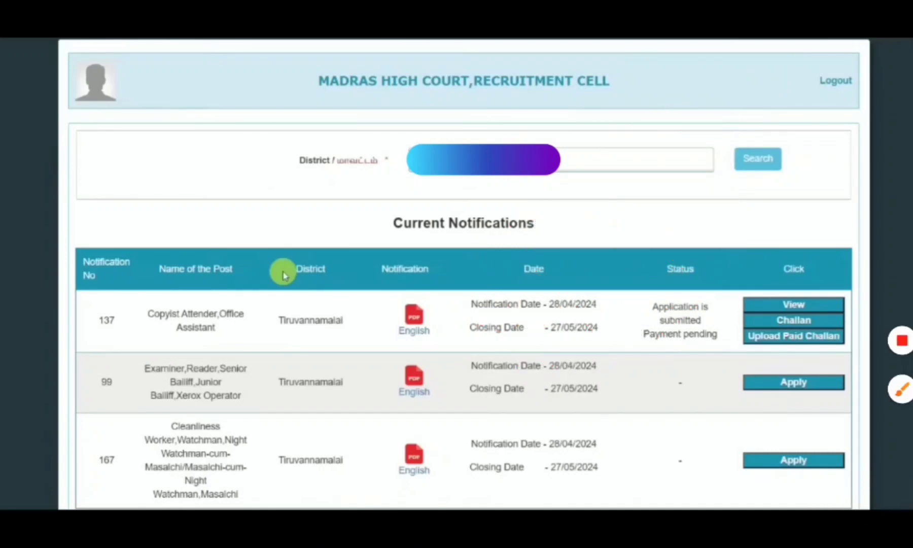
Circle notification 137's Upload Paid Challan option in red and clear the annotation
{"action": "left_click", "coordinate": [901, 389]}
{"action": "mouse_move", "coordinate": [863, 340]}
{"action": "left_mouse_down"}
{"action": "mouse_move", "coordinate": [764, 325]}
{"action": "mouse_move", "coordinate": [856, 345]}
{"action": "left_mouse_up"}
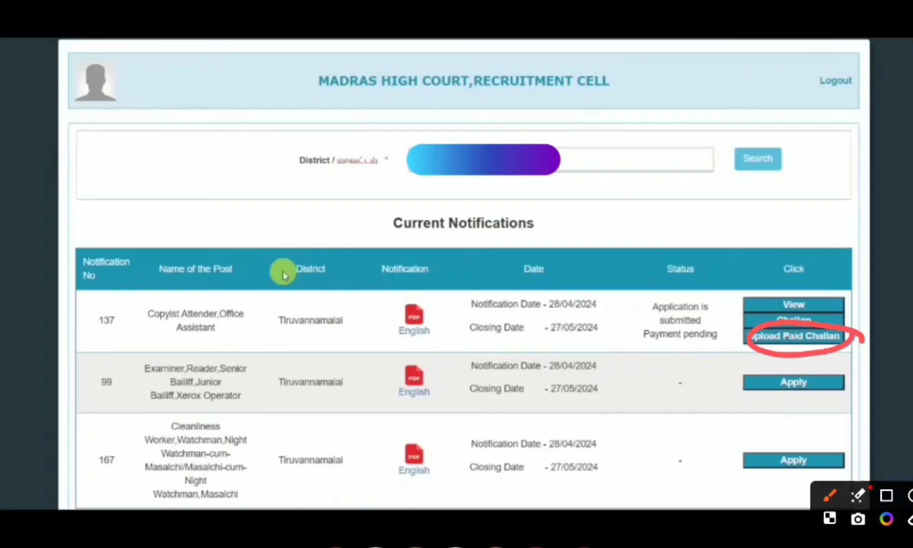
{"action": "key", "text": "Escape"}
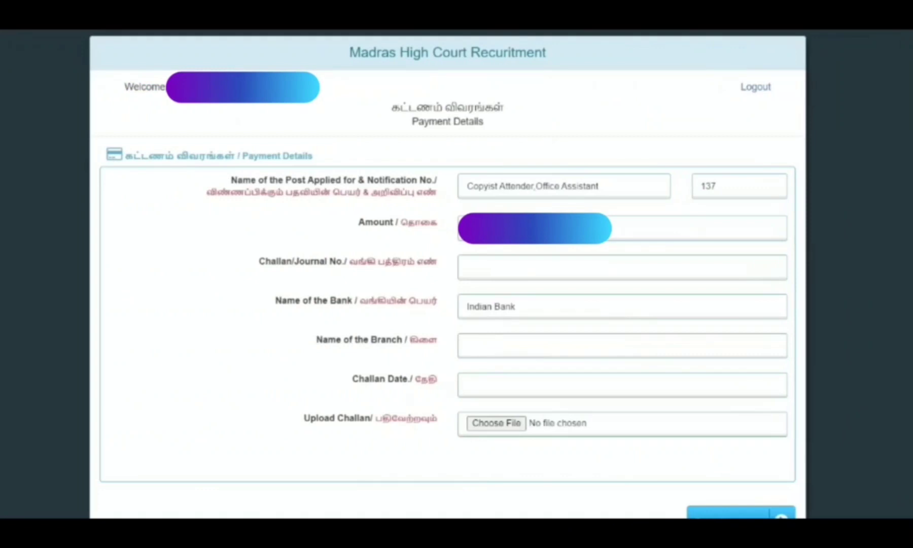
Tick the Payment Details page's post name, notification number, Amount and Challan/Journal No. fields in red
{"action": "left_click", "coordinate": [901, 389]}
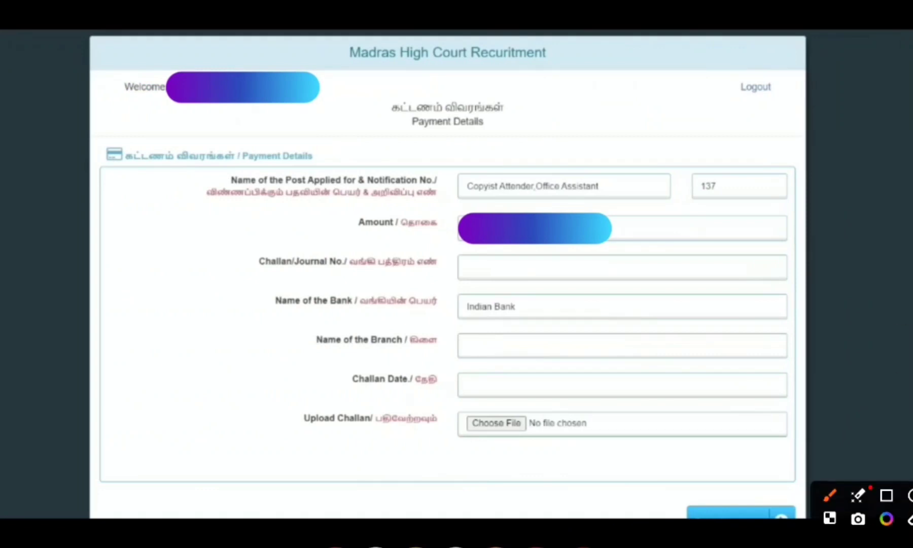
{"action": "left_click_drag", "start_coordinate": [536, 175], "coordinate": [660, 122]}
{"action": "left_click_drag", "start_coordinate": [728, 191], "coordinate": [794, 147]}
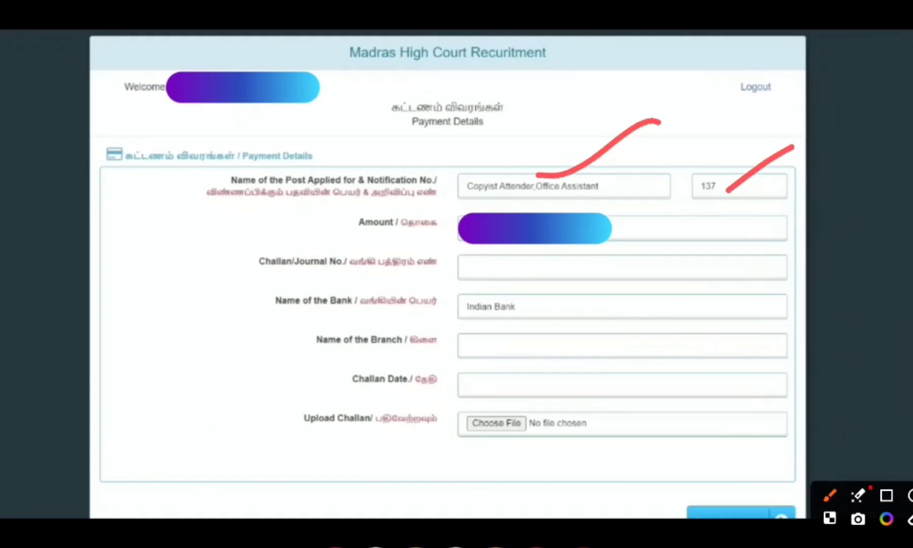
{"action": "left_click_drag", "start_coordinate": [614, 238], "coordinate": [673, 222]}
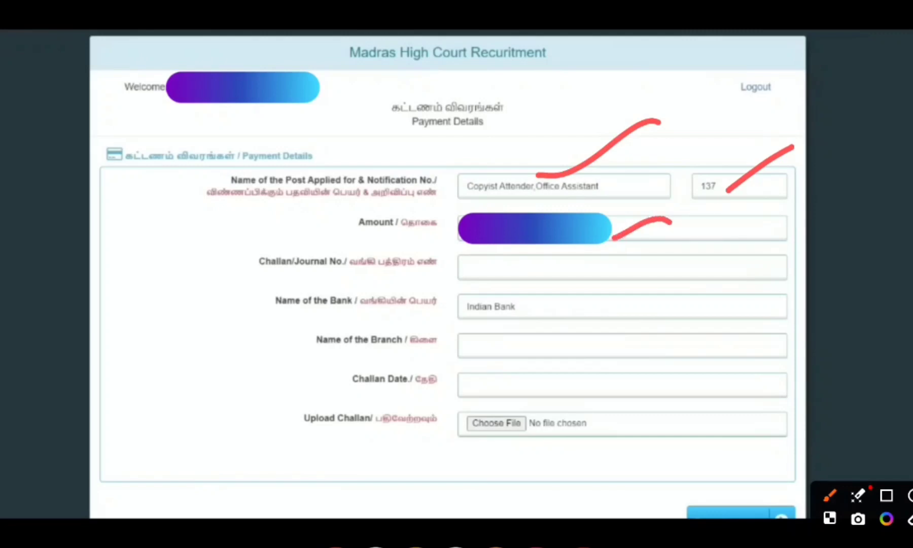
{"action": "left_click_drag", "start_coordinate": [552, 260], "coordinate": [630, 256]}
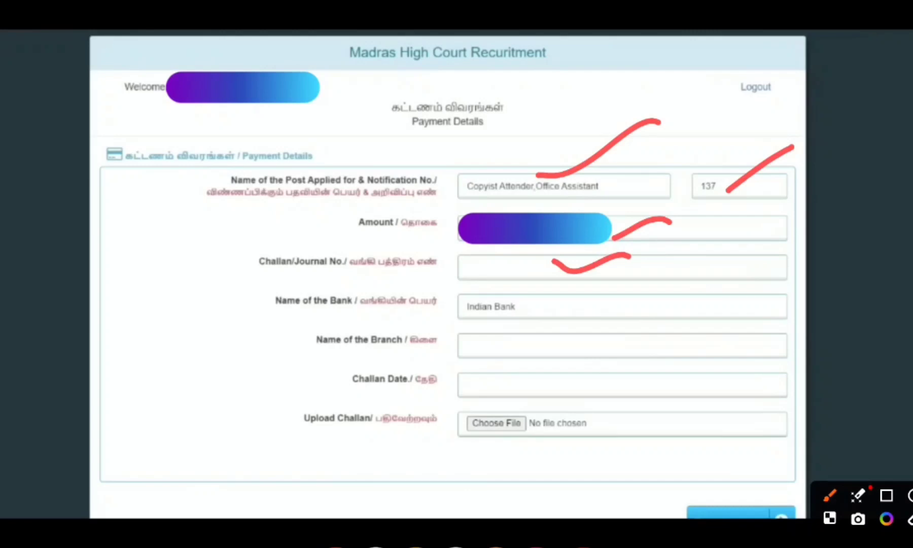
Tick the Name of the Bank, Name of the Branch, Challan Date and Upload Challan fields in red and clear the annotations
{"action": "mouse_move", "coordinate": [559, 297]}
{"action": "left_mouse_down"}
{"action": "mouse_move", "coordinate": [588, 307]}
{"action": "mouse_move", "coordinate": [643, 286]}
{"action": "left_mouse_up"}
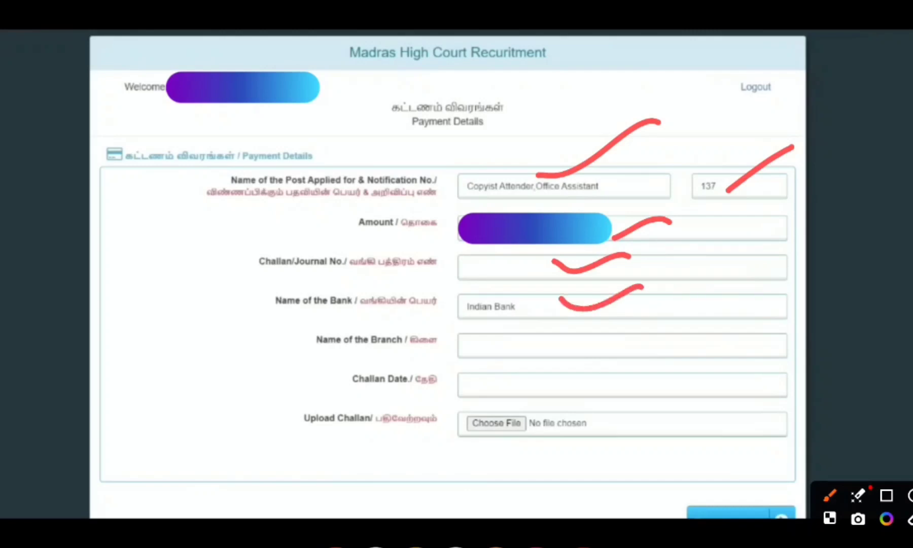
{"action": "mouse_move", "coordinate": [522, 344]}
{"action": "left_mouse_down"}
{"action": "mouse_move", "coordinate": [578, 323]}
{"action": "mouse_move", "coordinate": [615, 324]}
{"action": "left_mouse_up"}
{"action": "left_click_drag", "start_coordinate": [528, 376], "coordinate": [615, 355]}
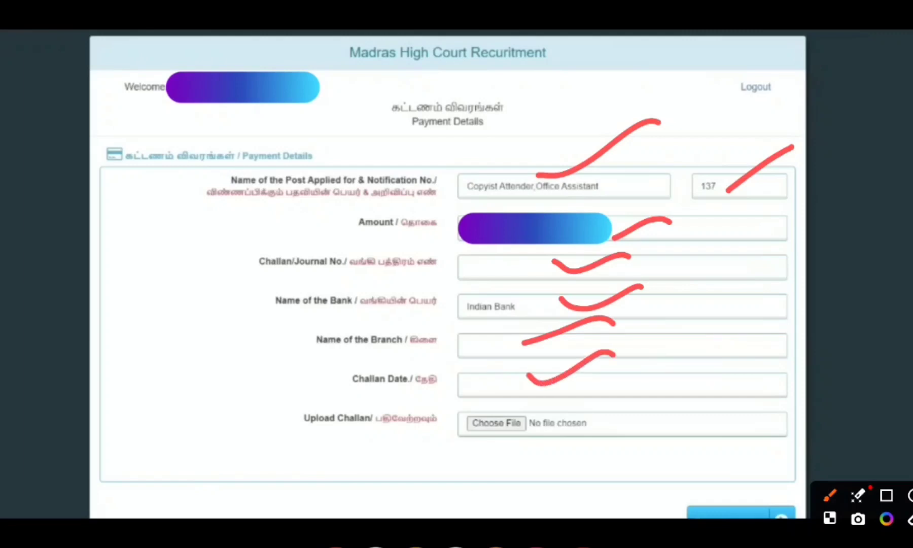
{"action": "left_click_drag", "start_coordinate": [537, 450], "coordinate": [592, 453]}
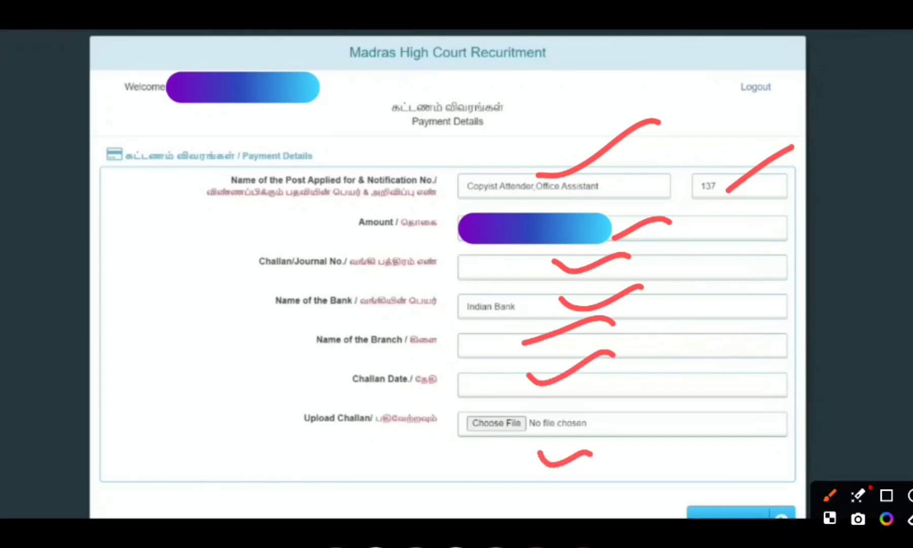
{"action": "key", "text": "Escape"}
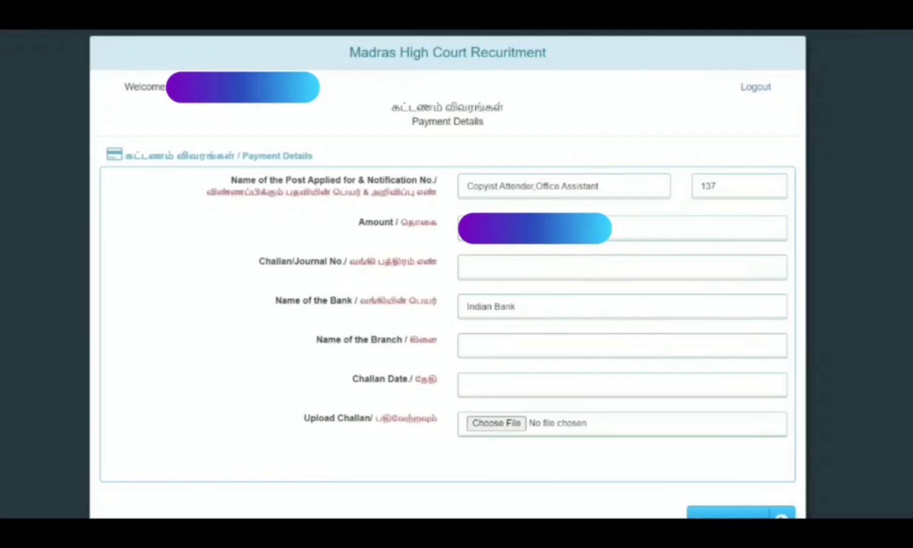